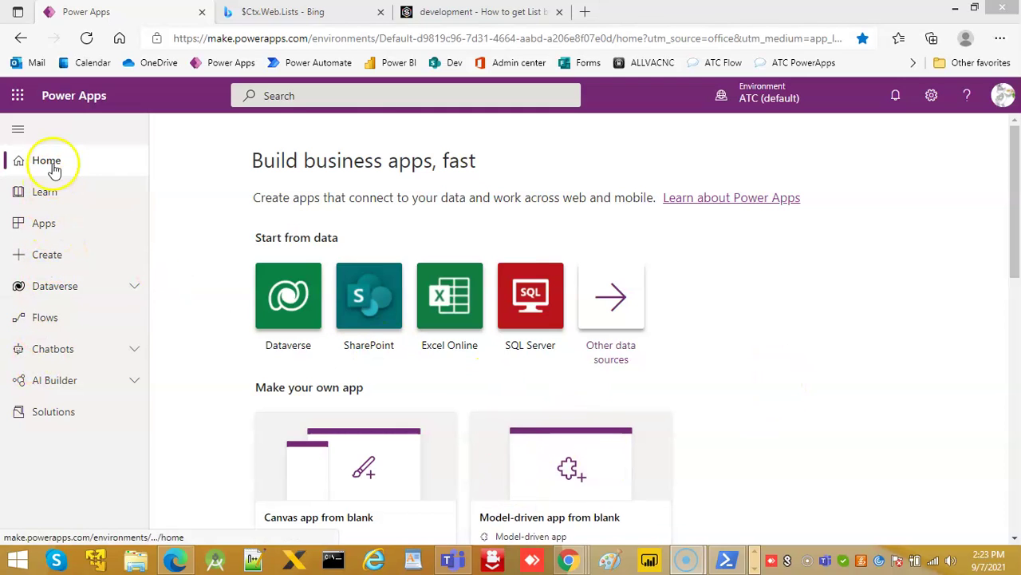
Start a model-driven app from blank using the Modern app designer (preview).
click(551, 475)
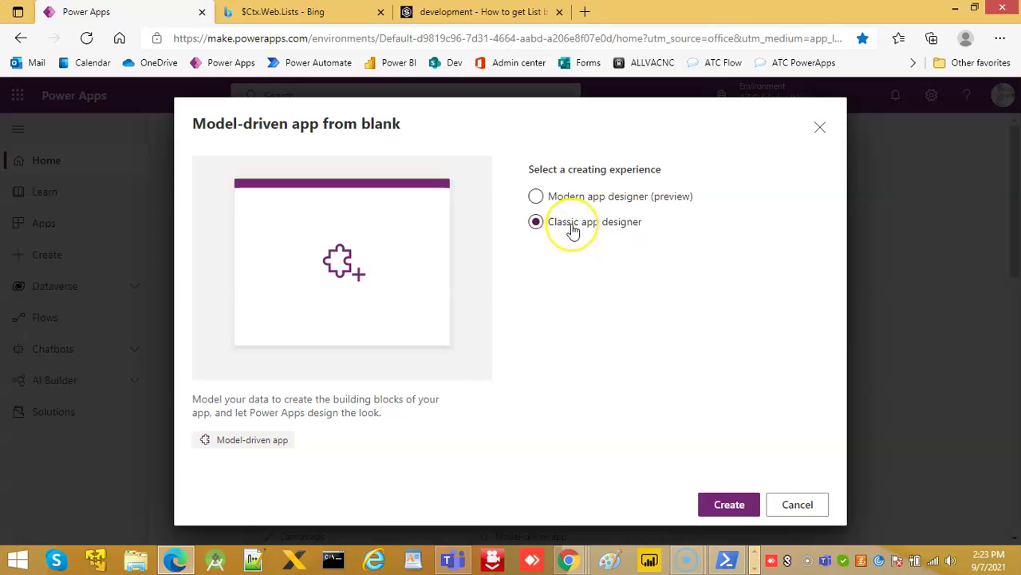
click(539, 196)
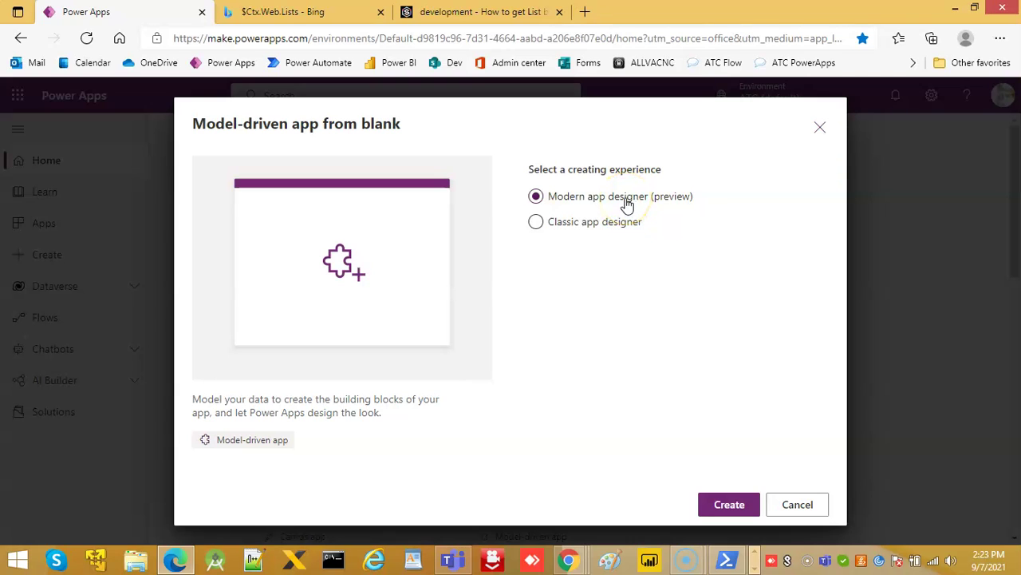
click(731, 503)
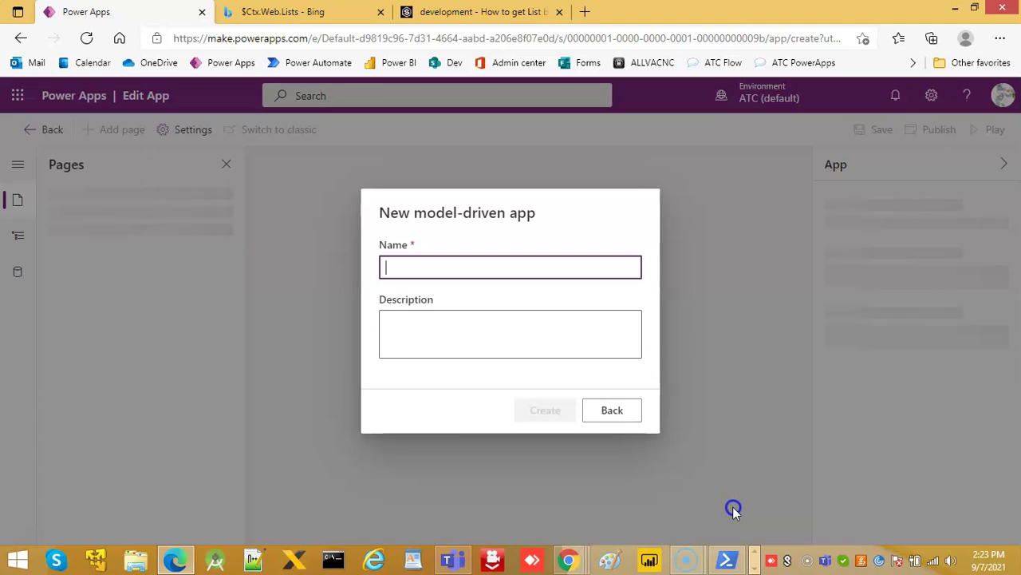
Name the new model-driven app MyModernDesignerApp and create it.
click(476, 266)
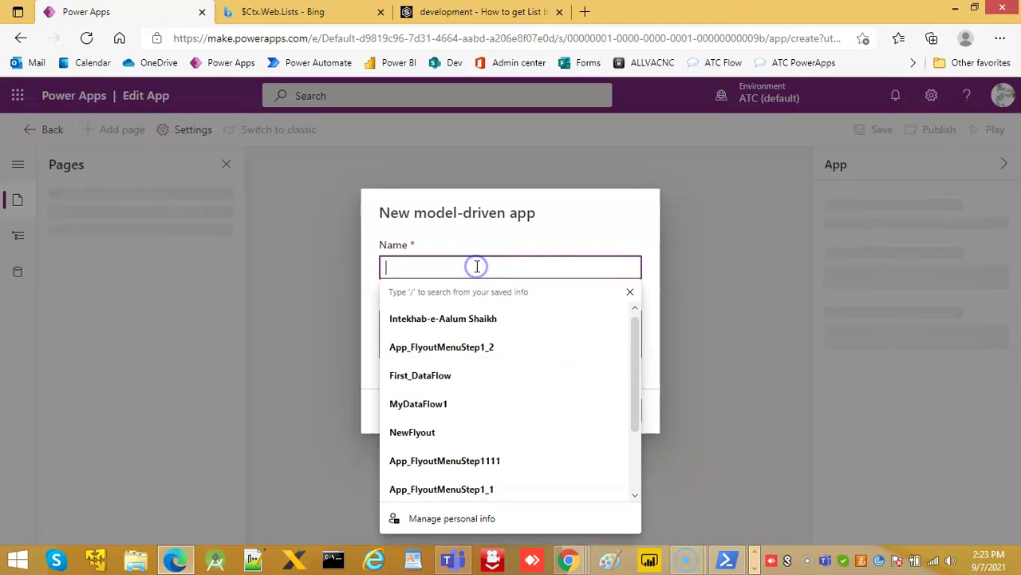
text(My)
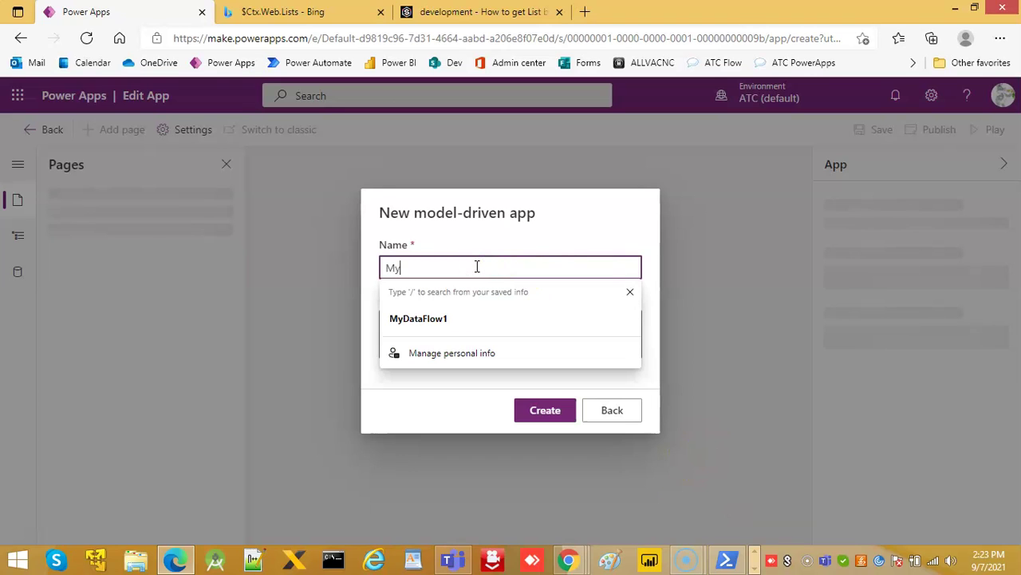
text(Mod)
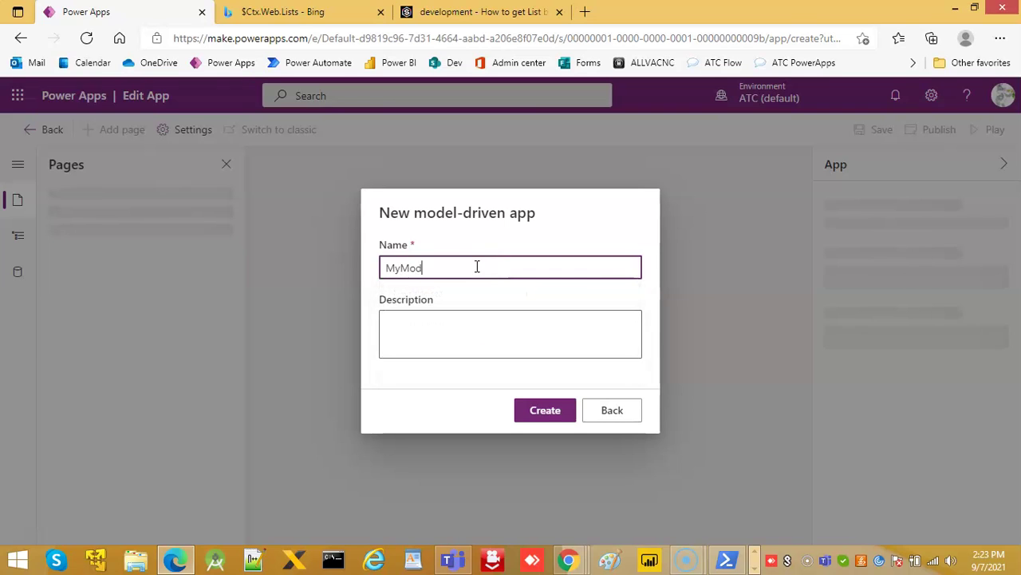
text(ernDesigner)
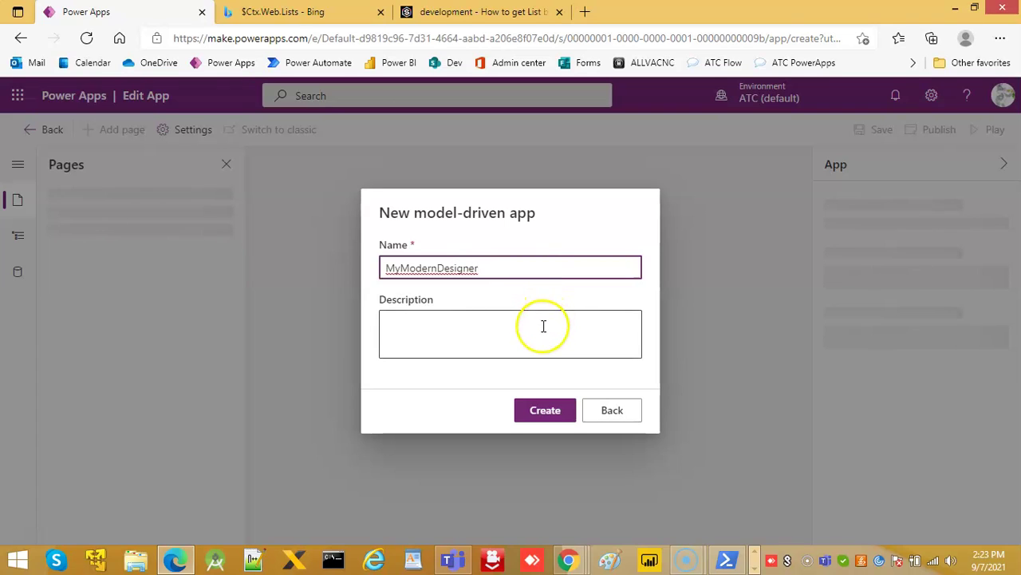
text(App)
click(545, 410)
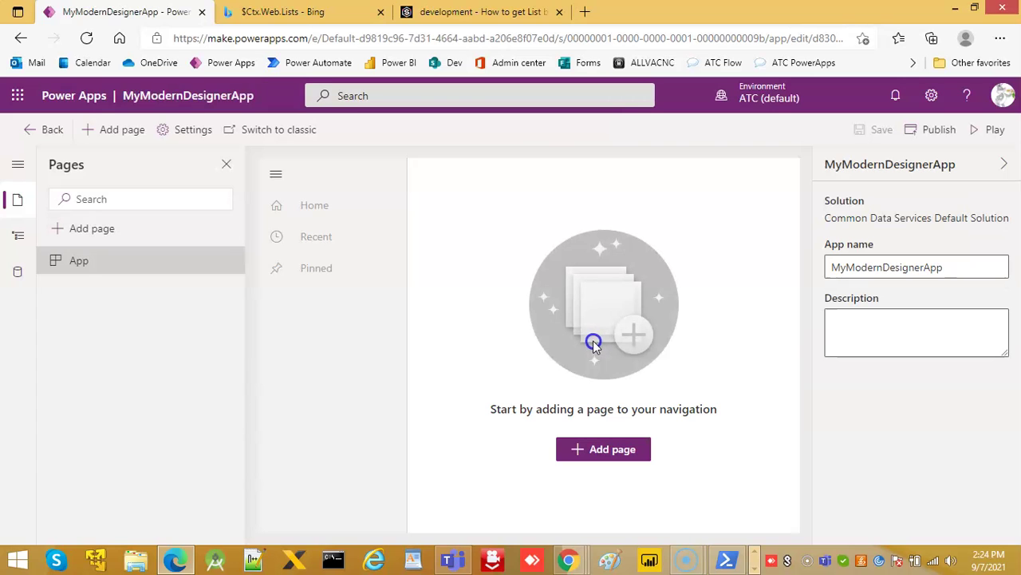
Add a table based view and form page for the Account table to the app.
click(614, 449)
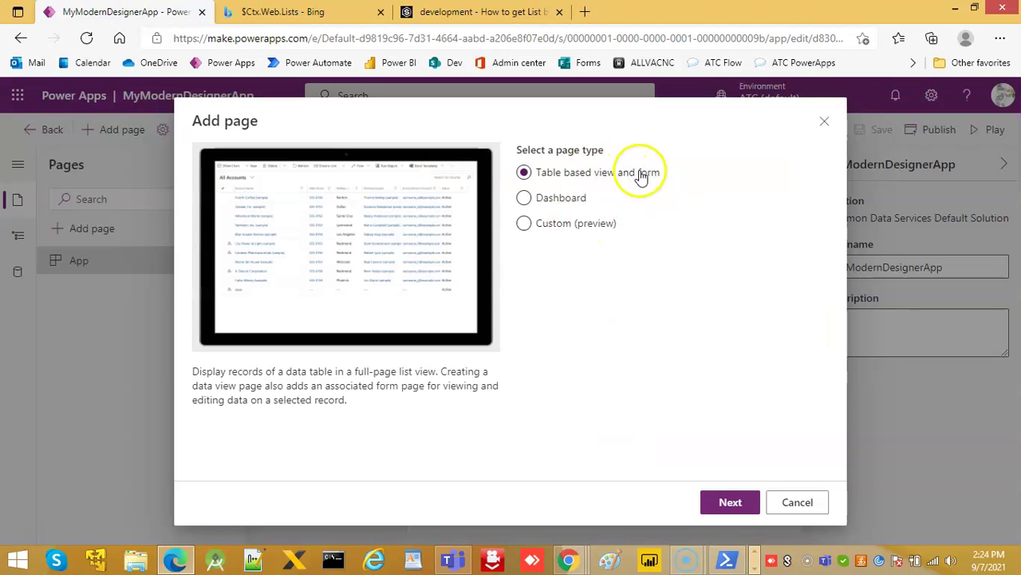
click(731, 501)
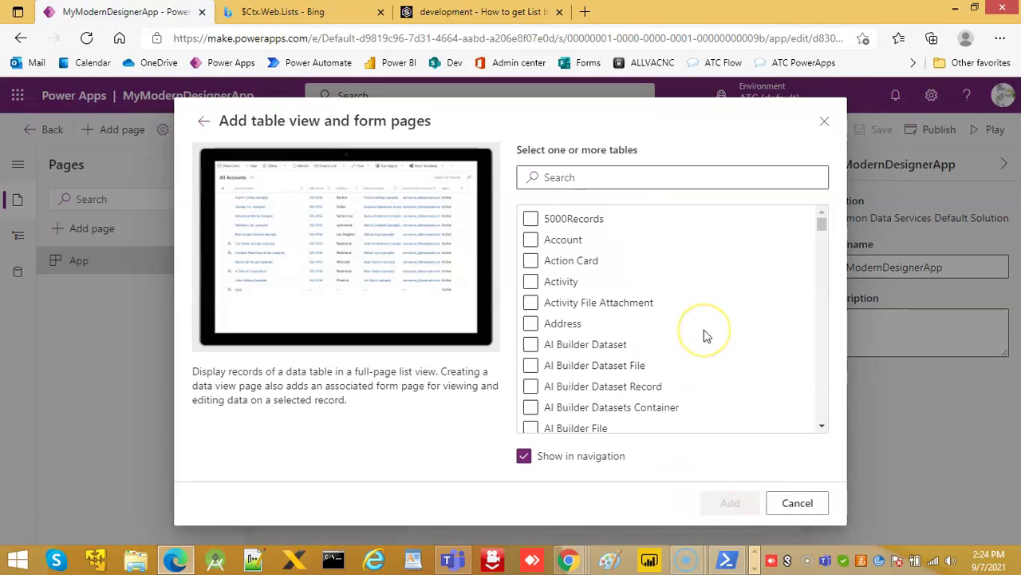
click(531, 240)
click(727, 502)
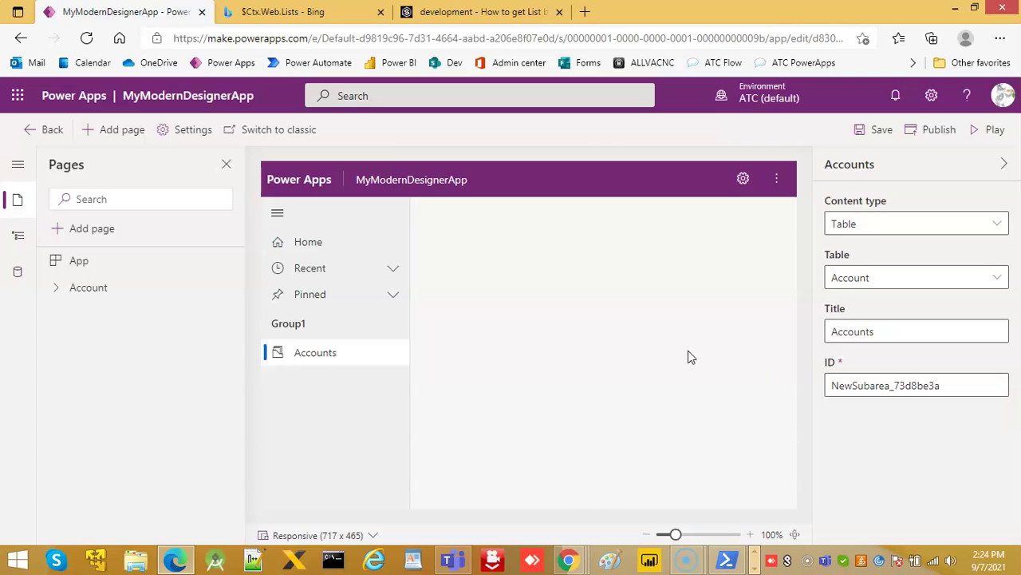
Save and publish the app with its Account page, and play it in the browser.
click(879, 133)
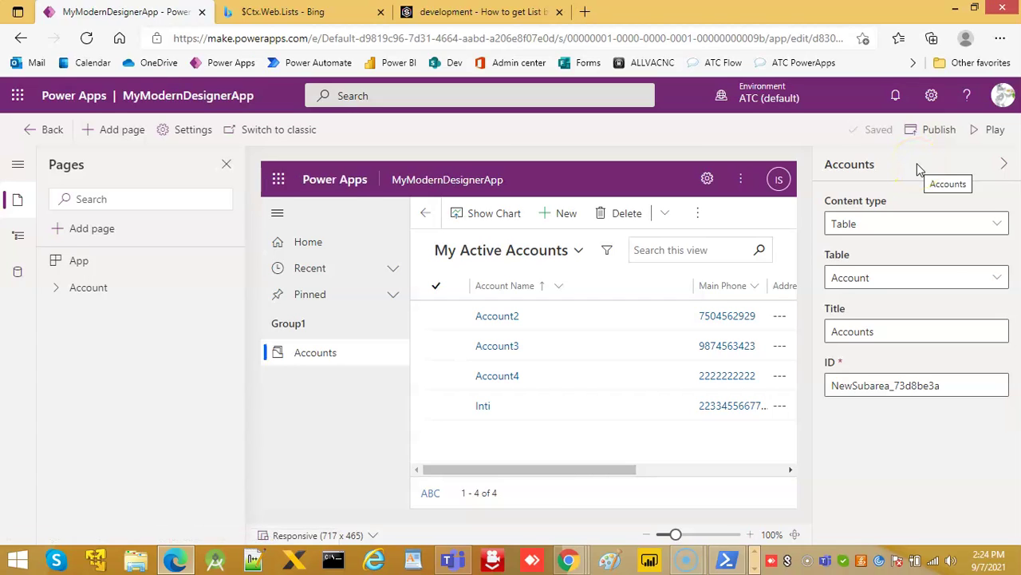
click(935, 129)
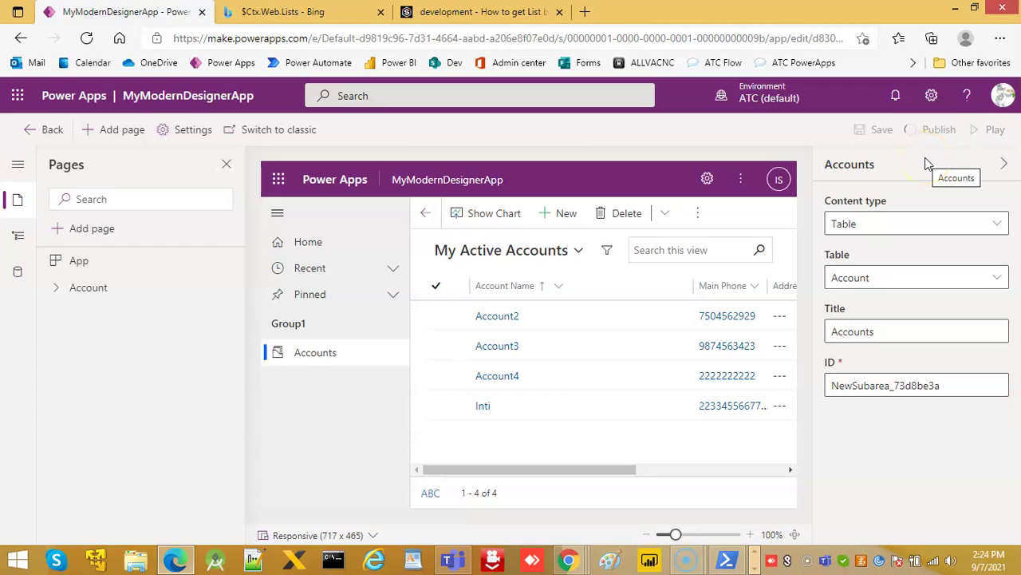
click(969, 178)
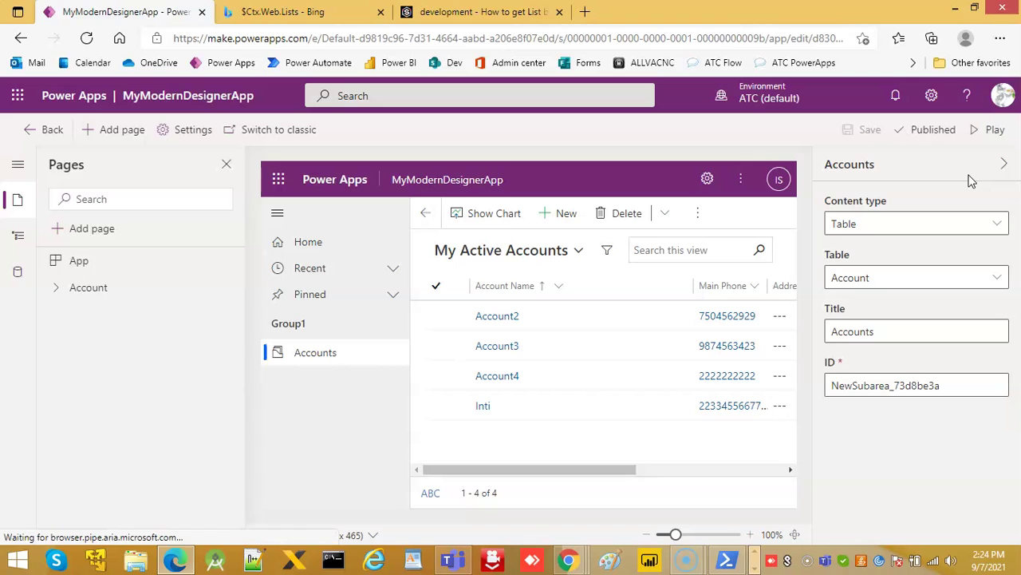
click(996, 130)
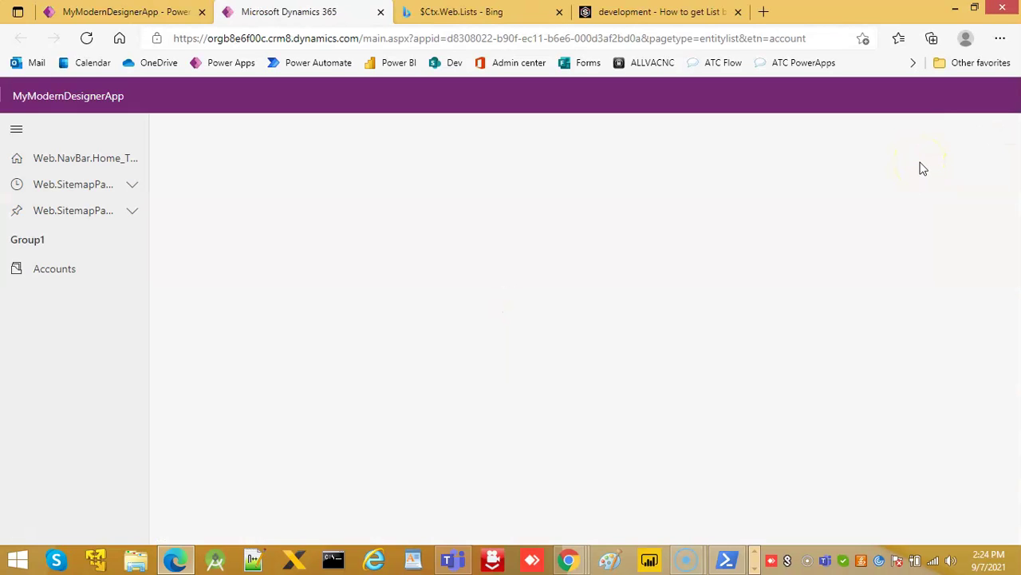
click(520, 289)
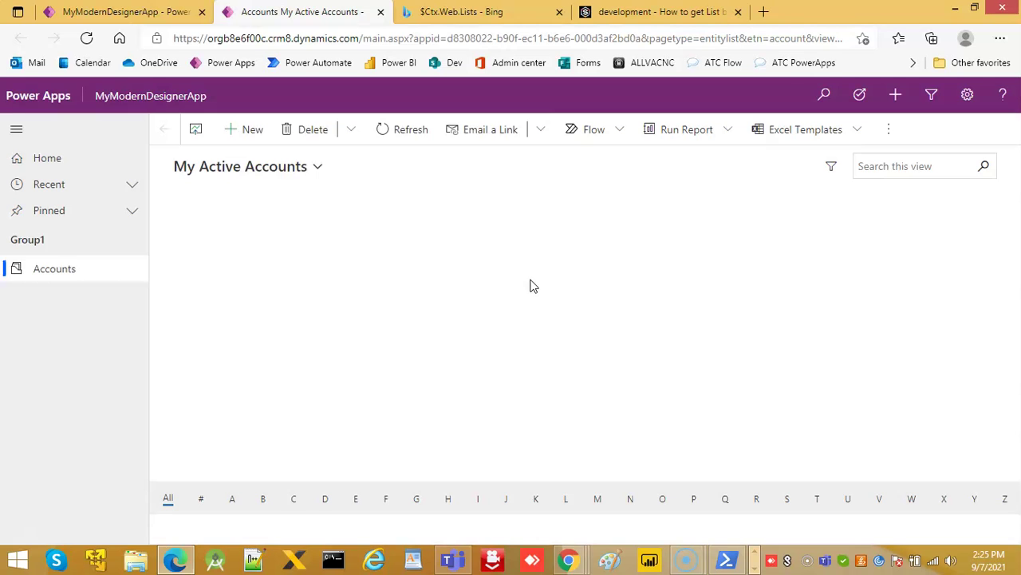
Create an account record with an account name and phone number, save it, and return to the My Active Accounts list.
click(254, 141)
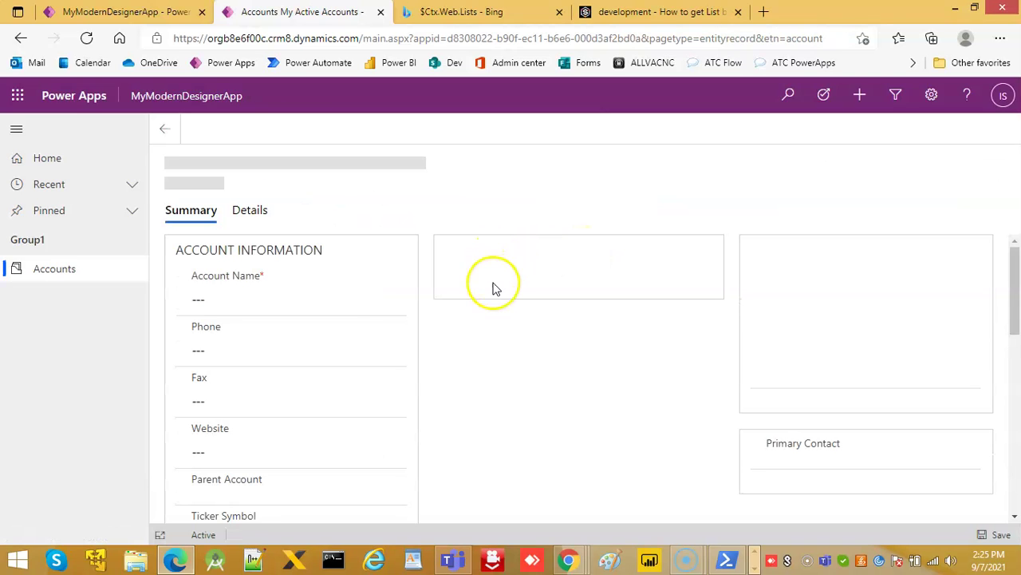
click(241, 306)
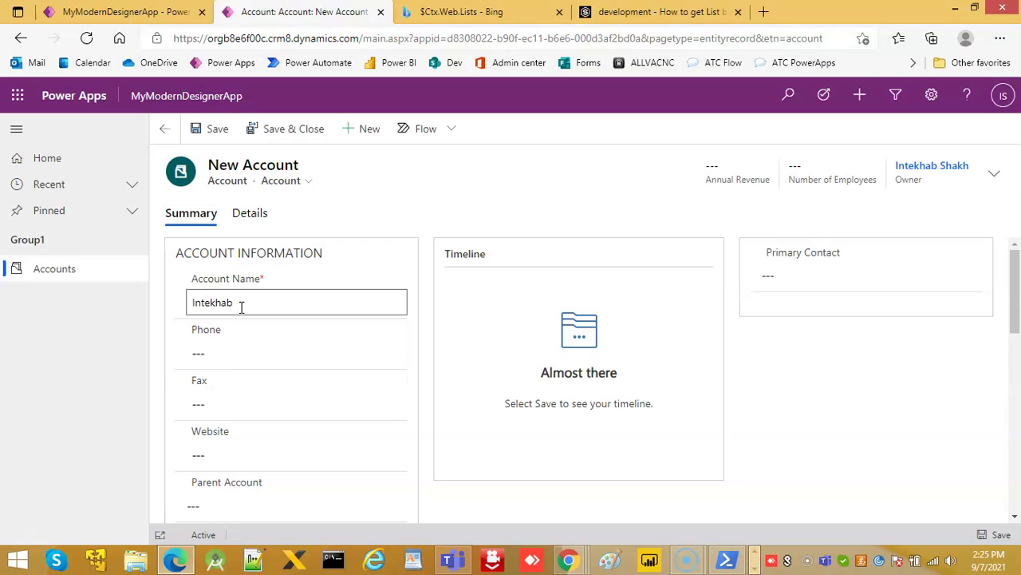
click(247, 357)
text(22334455)
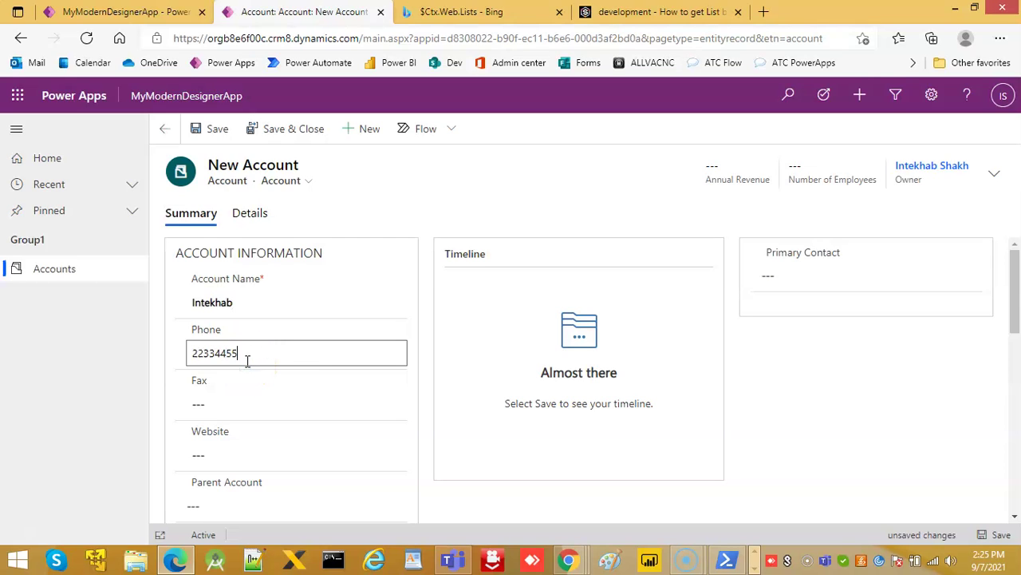
click(376, 391)
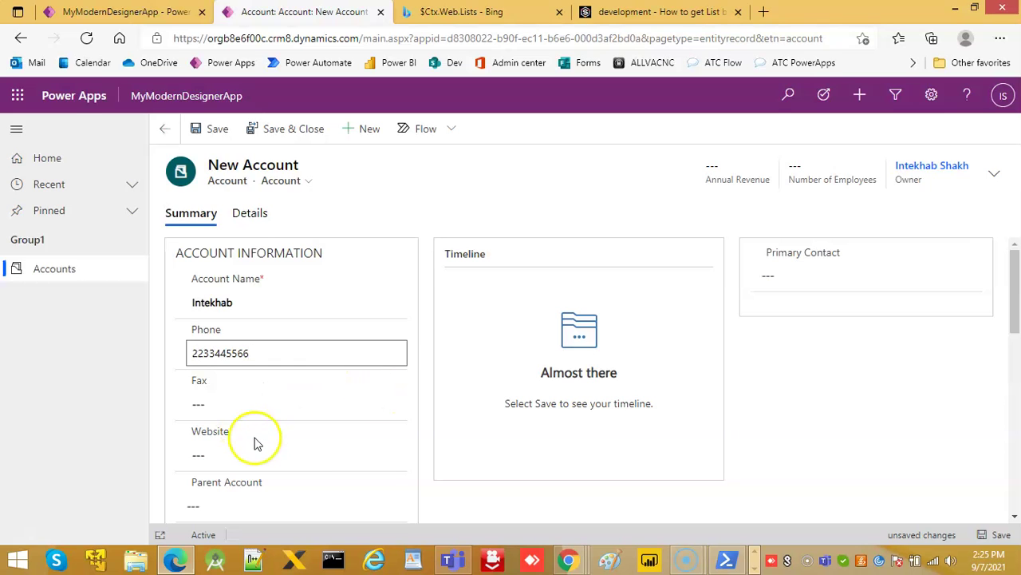
scroll(344, 431, down, 4)
scroll(447, 411, up, 3)
scroll(469, 409, up, 1)
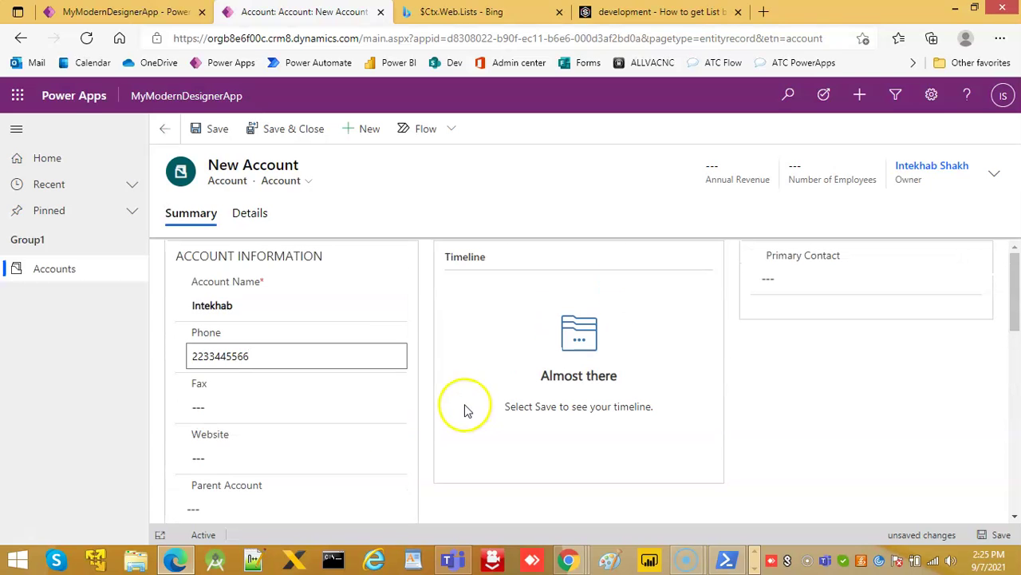
click(285, 131)
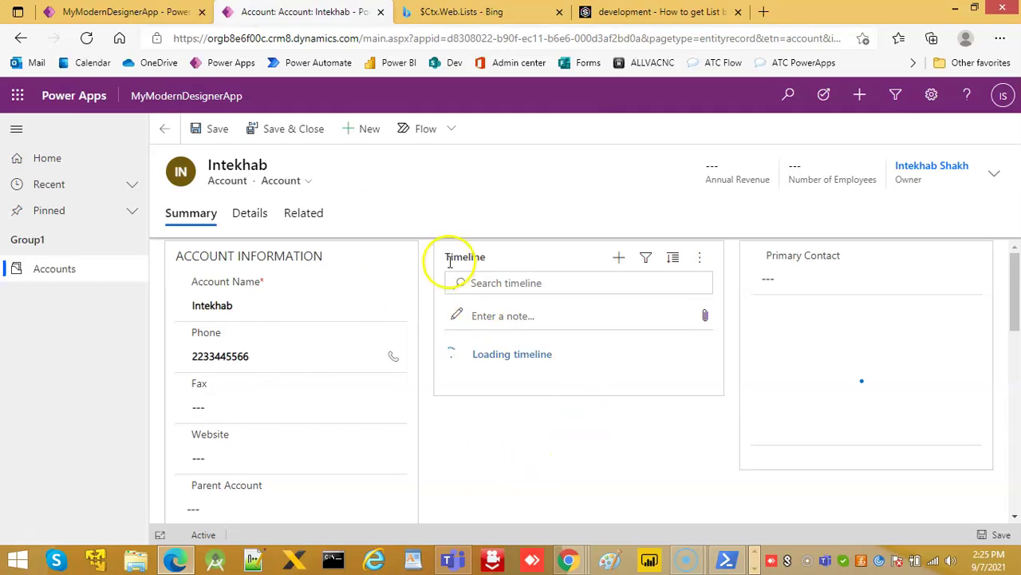
click(164, 131)
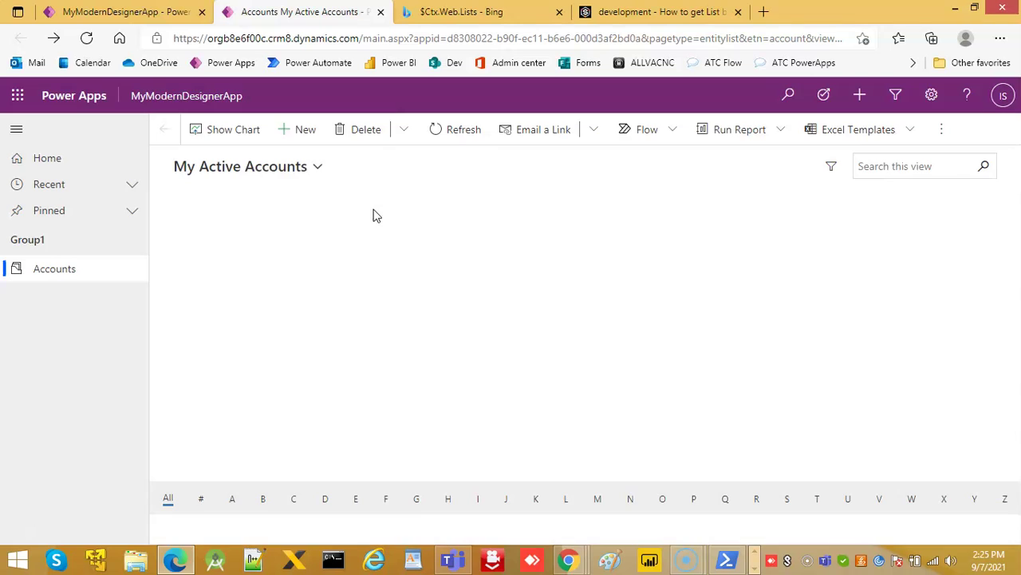
click(511, 429)
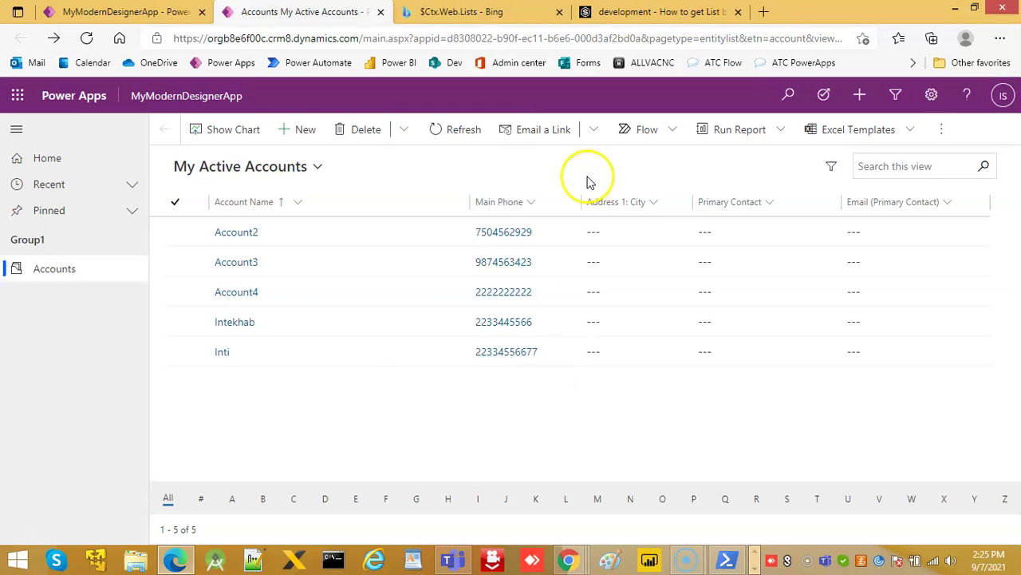
Run the Account Summary report on all applicable records, view it, and close the report.
click(782, 132)
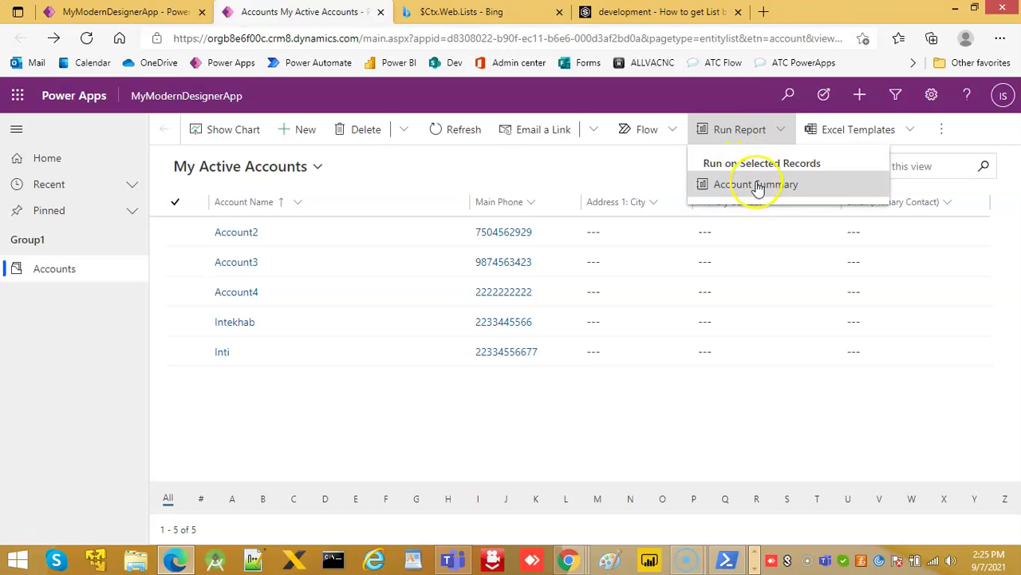
click(757, 184)
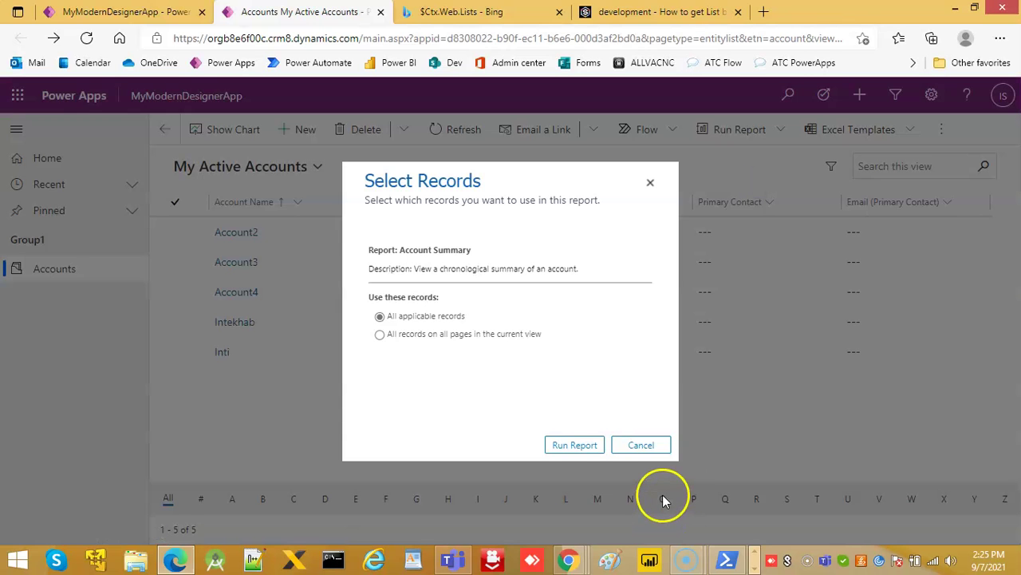
click(573, 446)
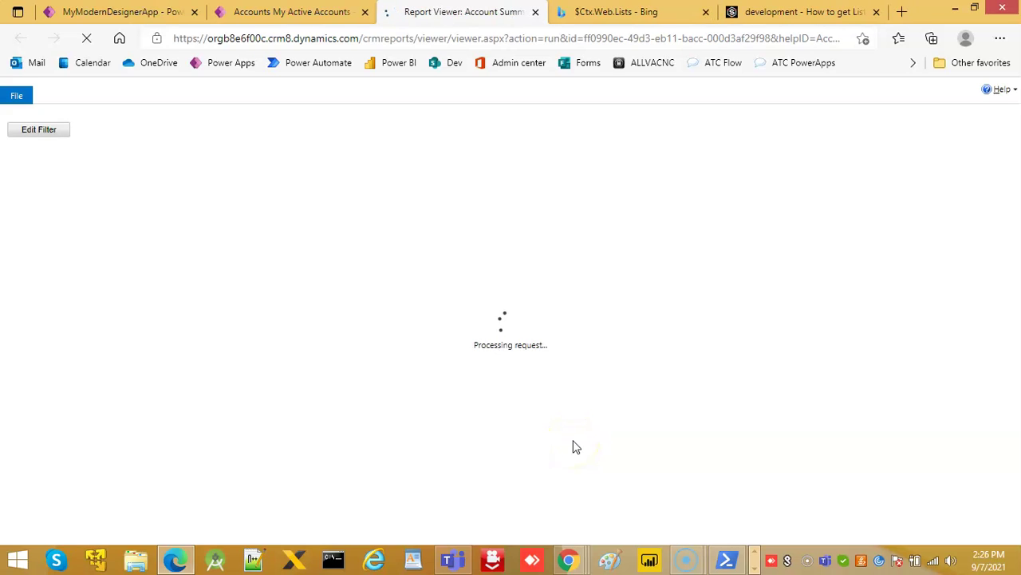
click(556, 407)
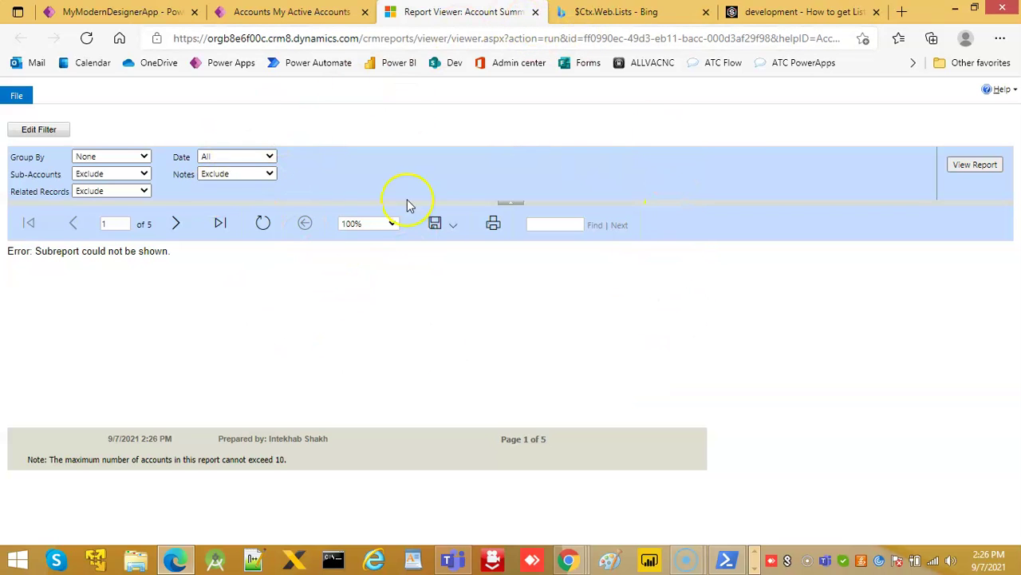
click(537, 13)
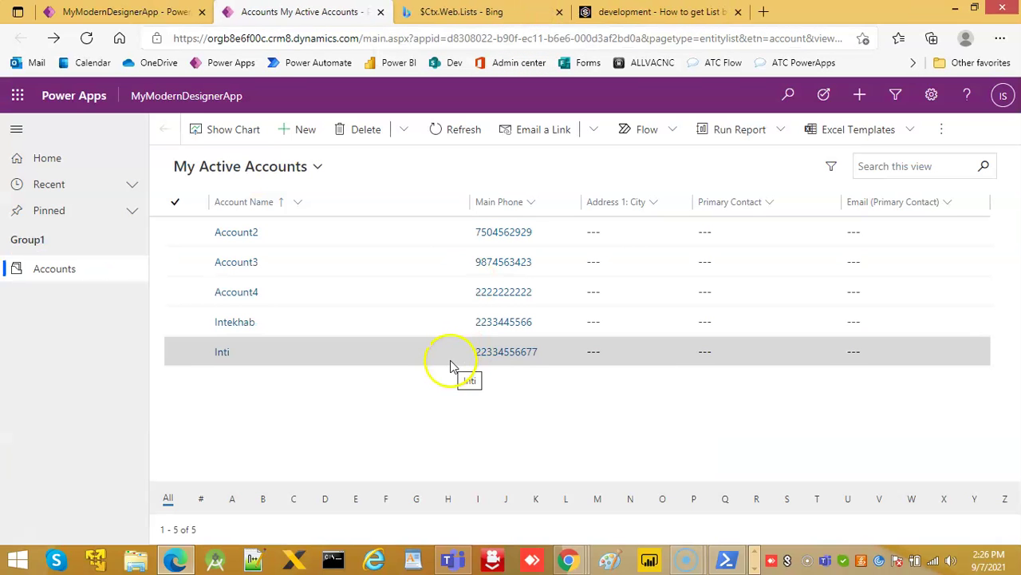
Close the running app, add a table based view and form page for the Address table in the app designer, and save.
click(381, 13)
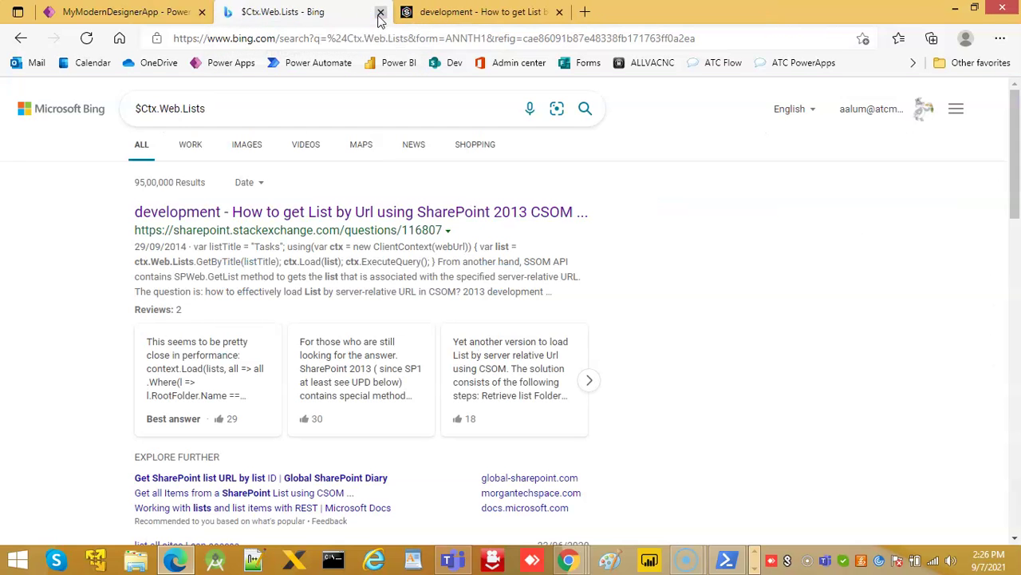
click(146, 10)
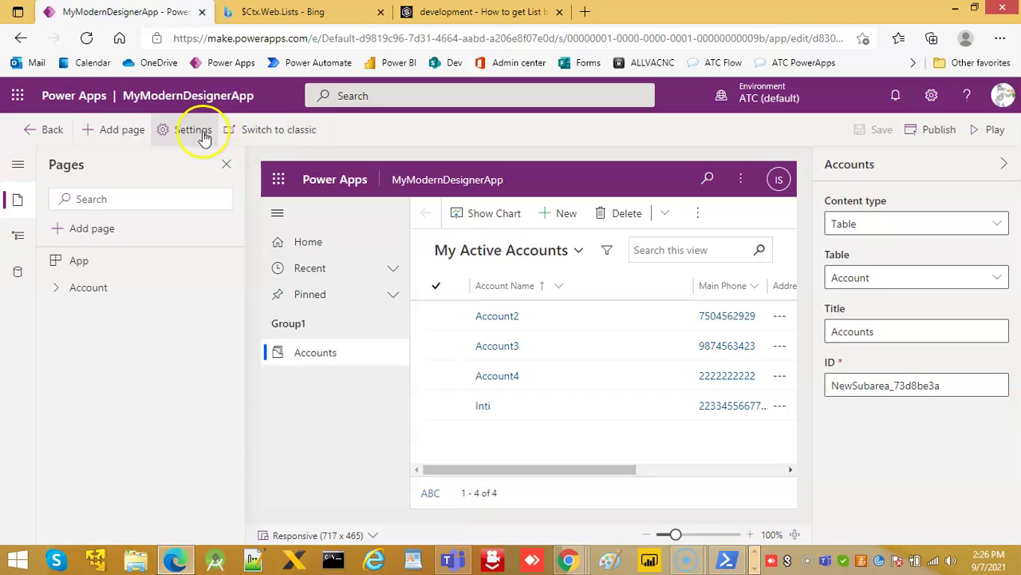
click(123, 136)
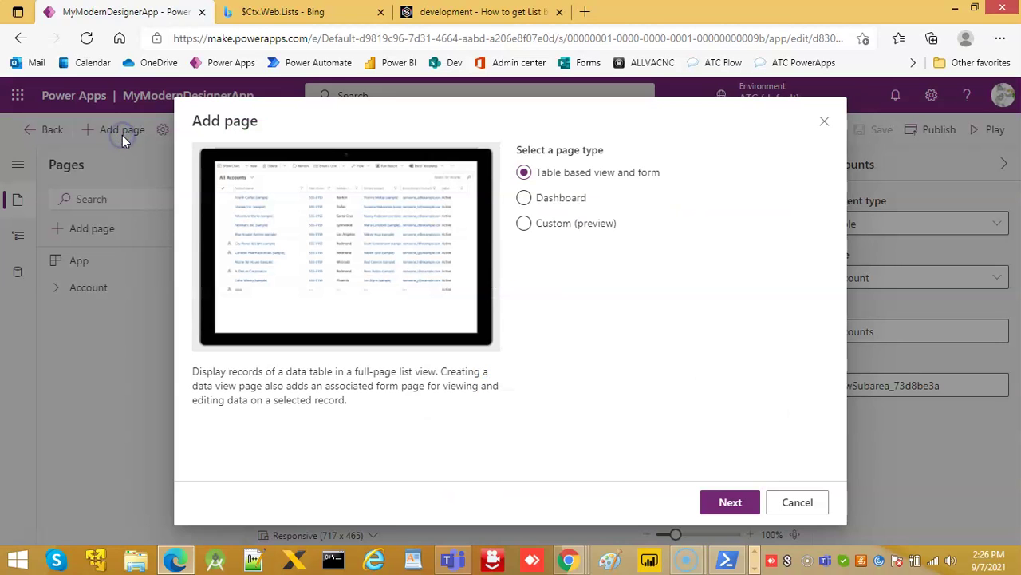
click(731, 502)
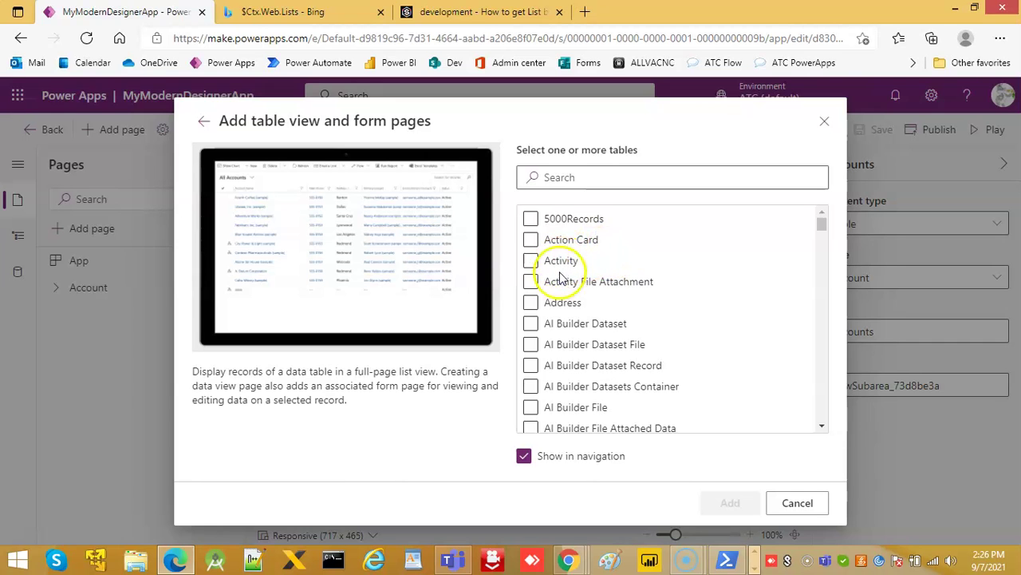
click(564, 303)
click(748, 504)
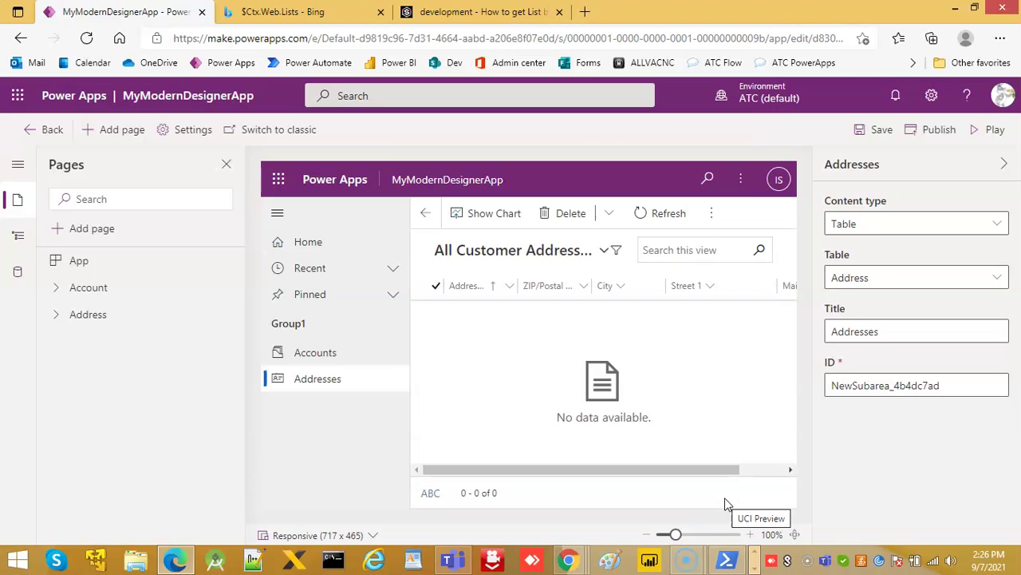
click(881, 130)
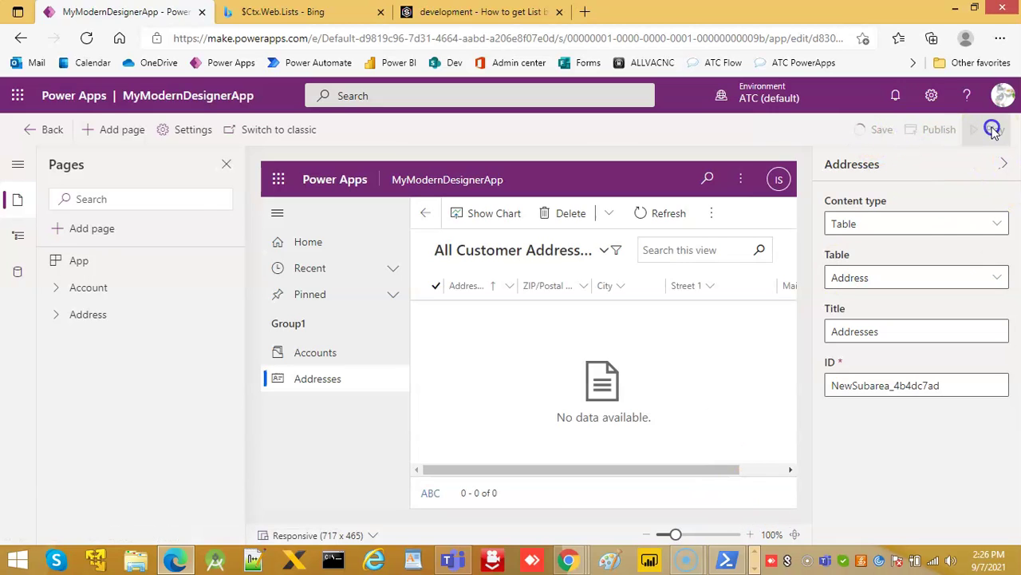
Play MyModernDesignerApp in the browser to check its pages, and close the running app.
click(942, 131)
click(996, 135)
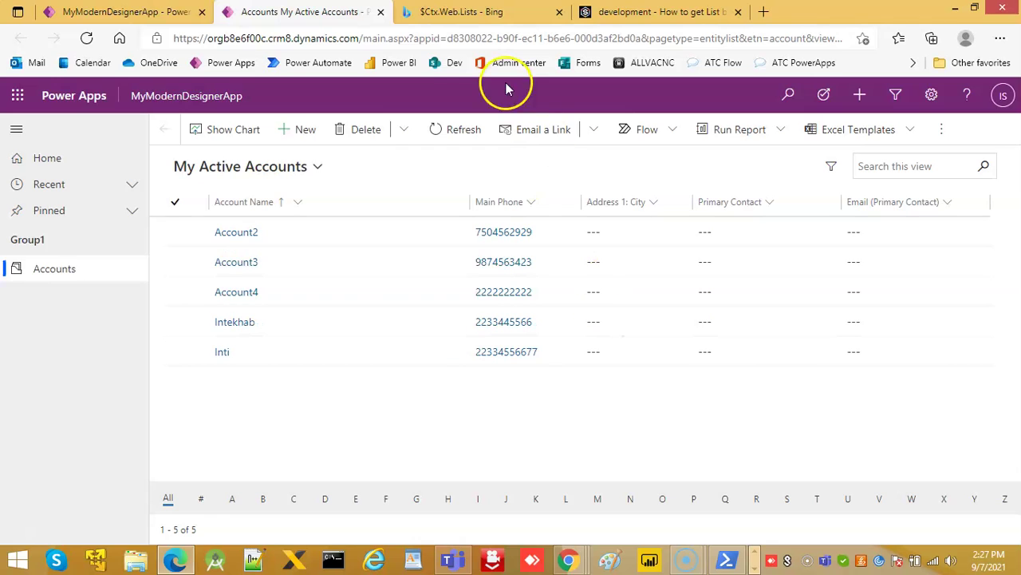
click(381, 12)
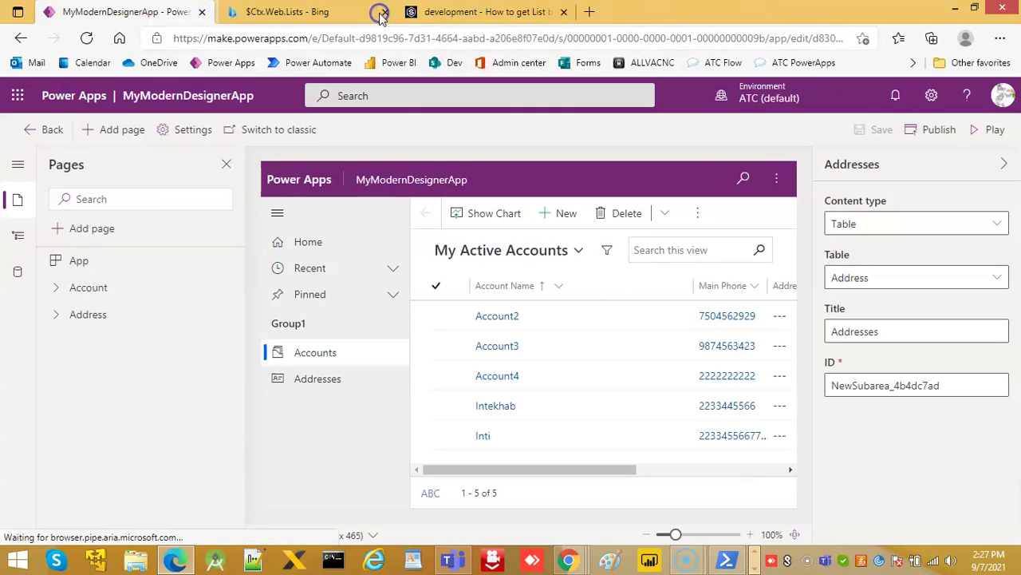
Expand the Address page in the page list and publish the app.
click(129, 318)
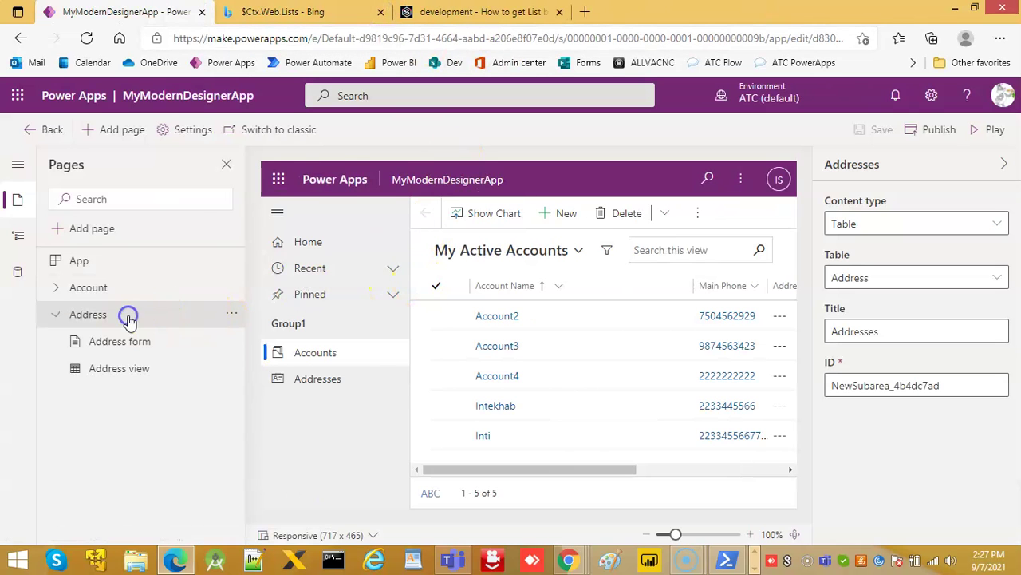
click(942, 127)
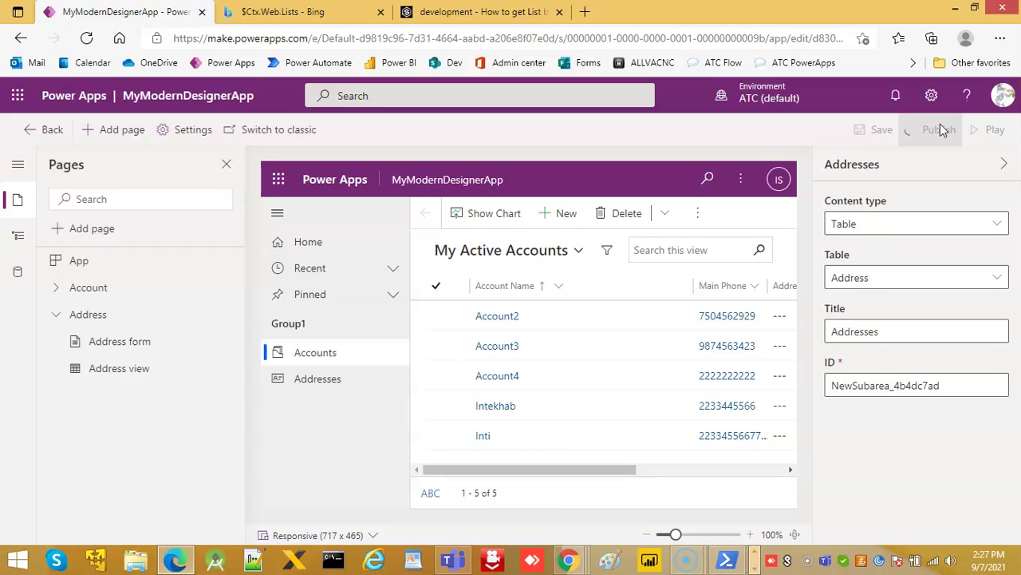
click(998, 136)
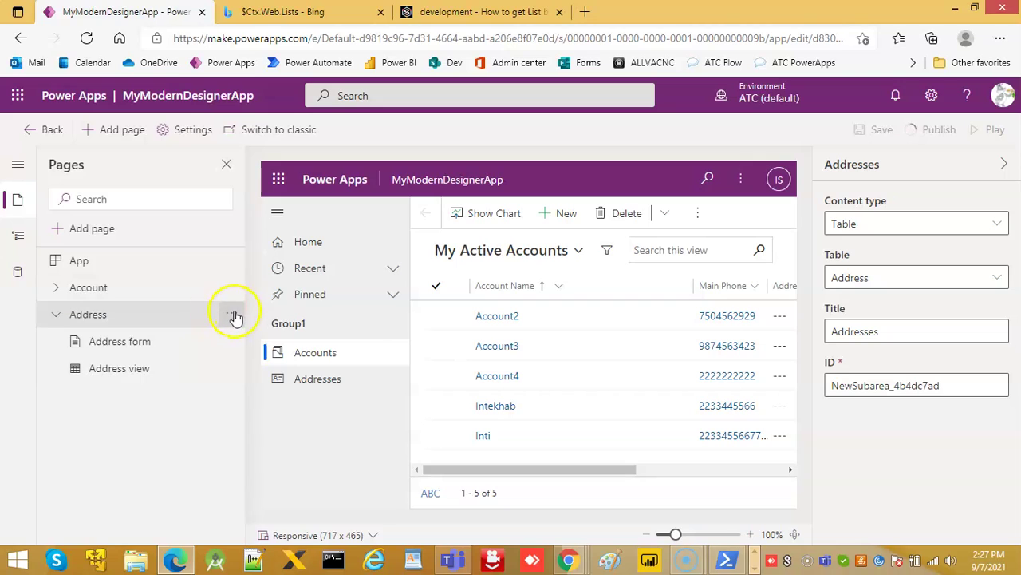
click(235, 315)
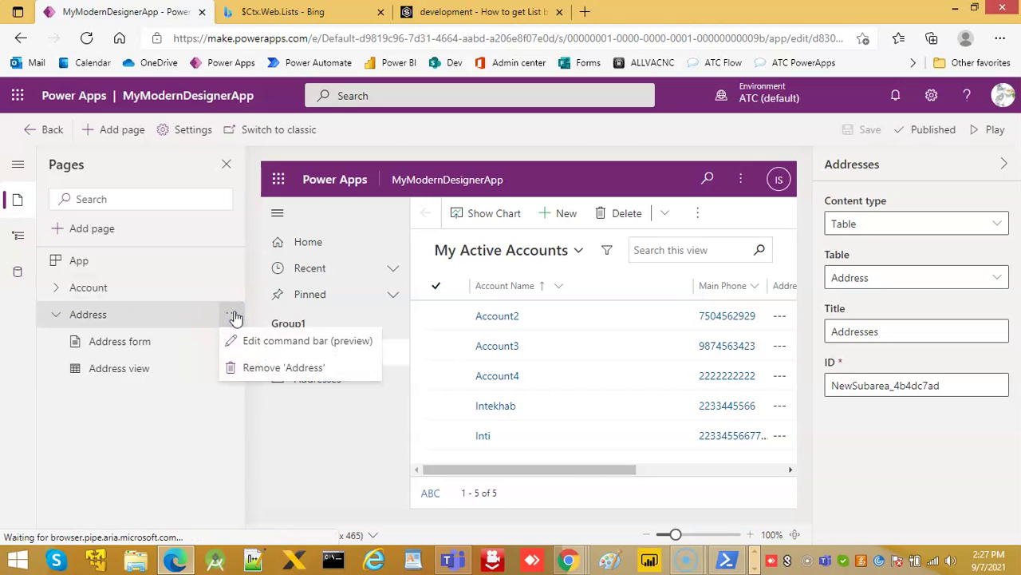
click(172, 344)
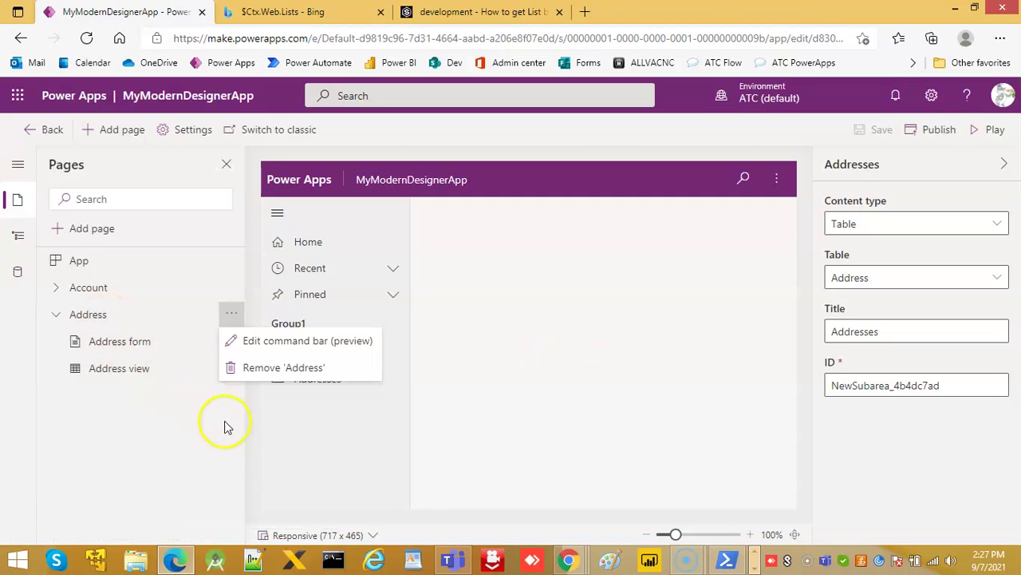
click(226, 314)
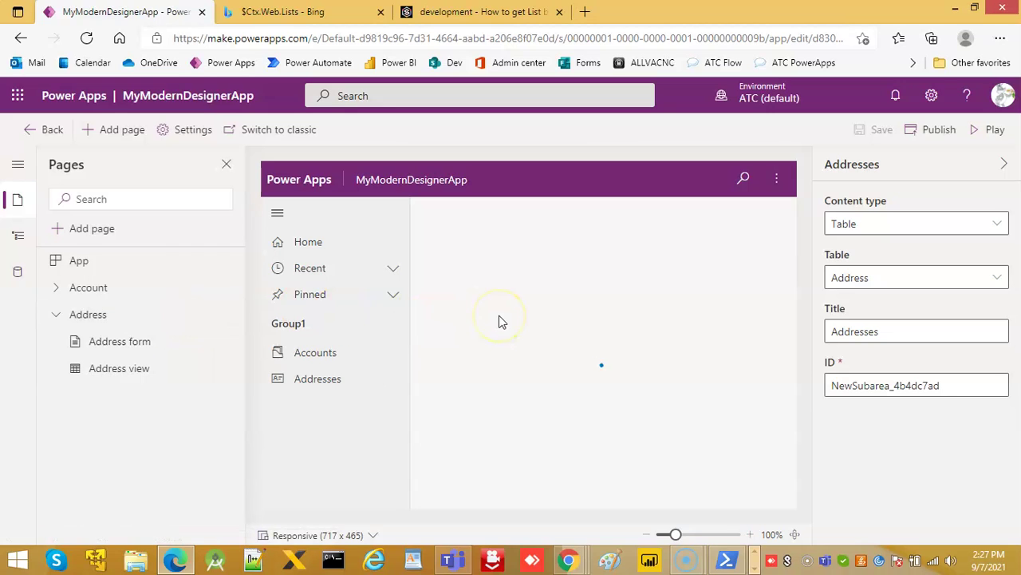
Play the published app, view its Addresses page, and return to the app designer.
click(995, 130)
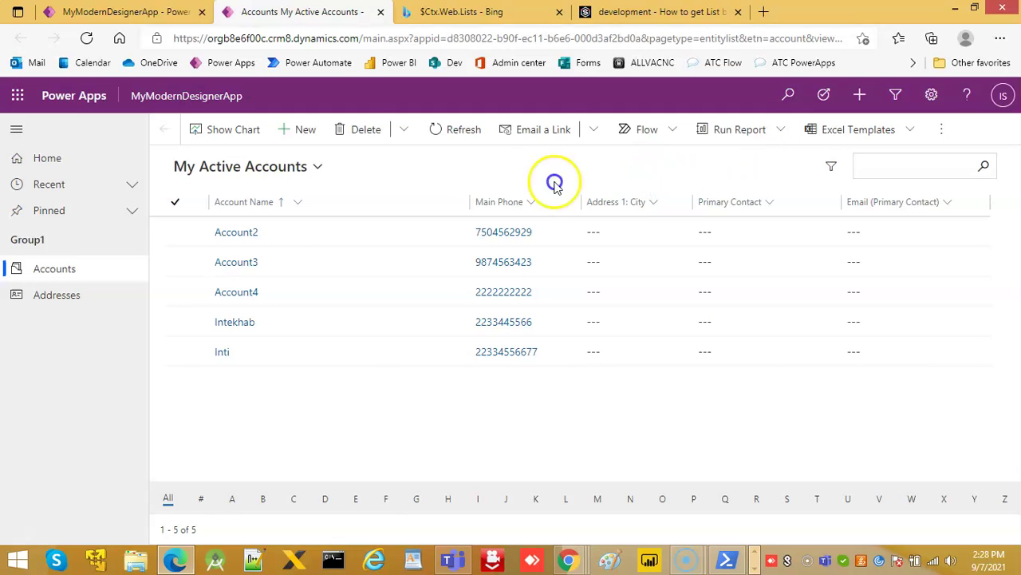
click(68, 299)
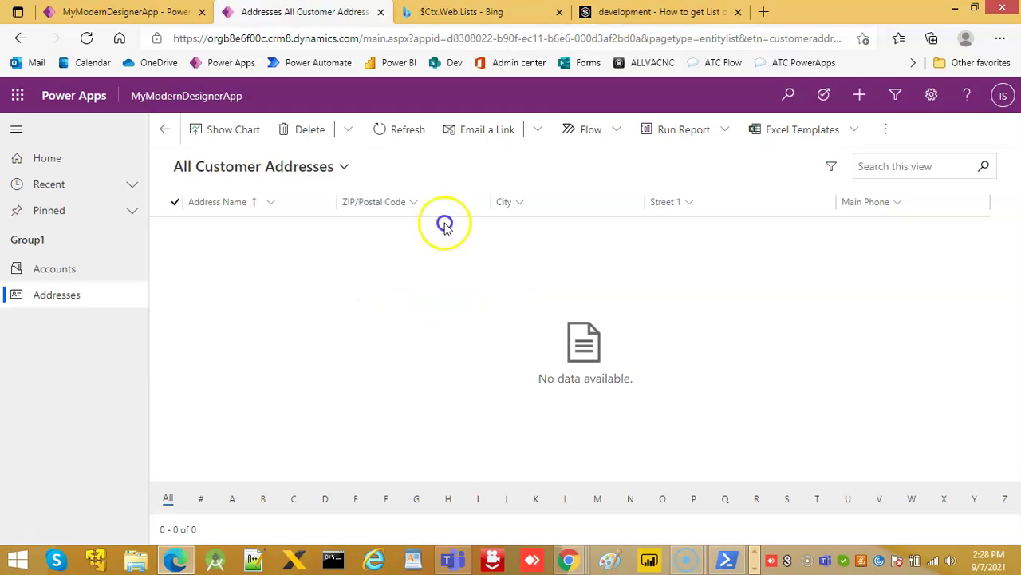
click(137, 10)
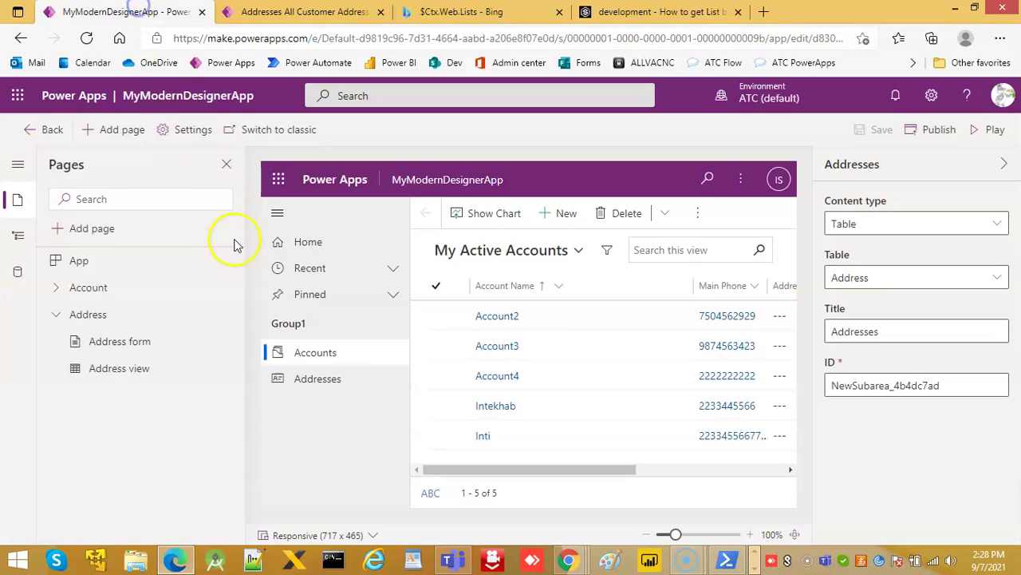
Select the Address form page and publish the app again.
click(137, 350)
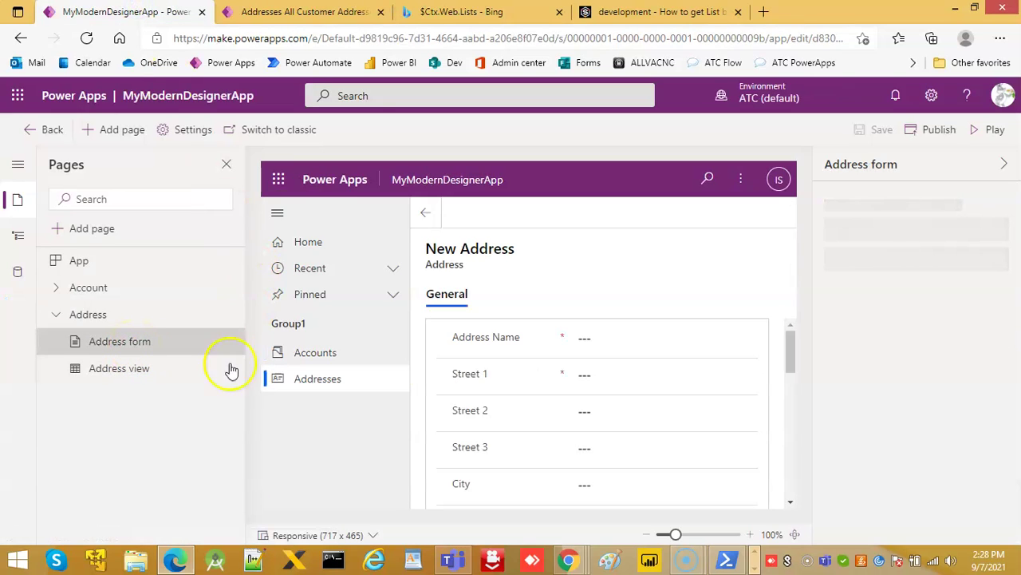
click(940, 132)
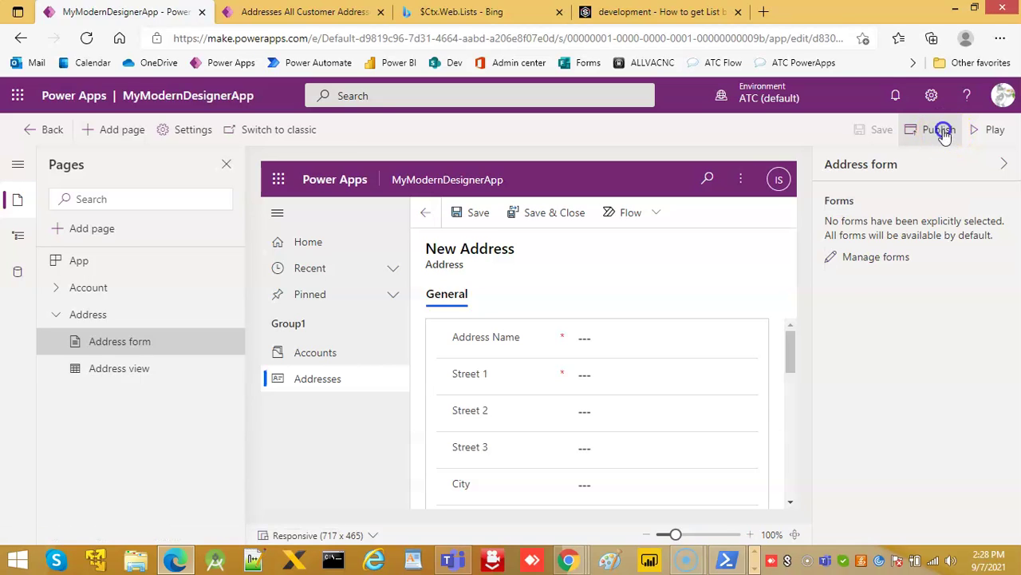
click(995, 133)
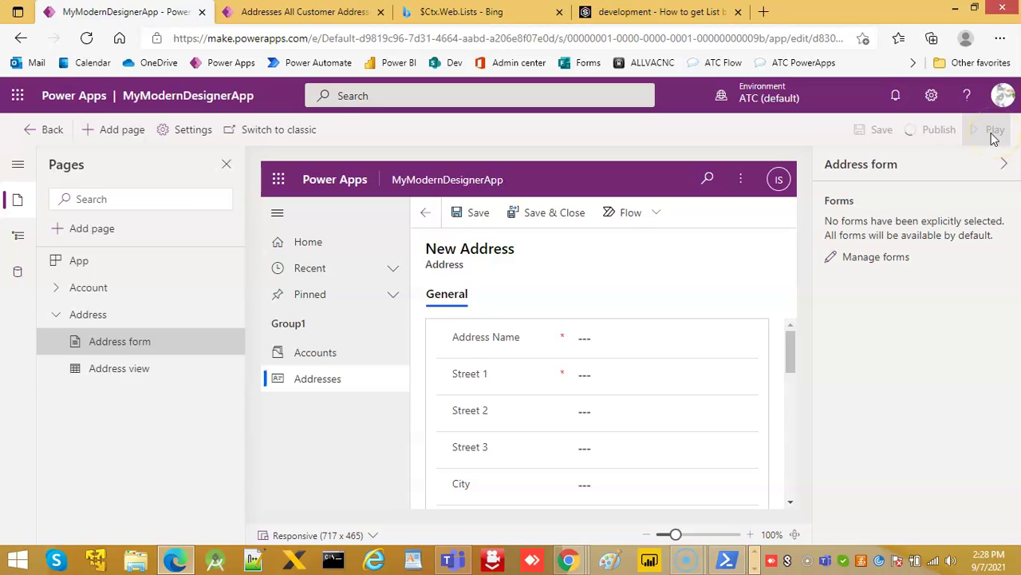
Check the Addresses page in the already running app and close that app.
click(325, 10)
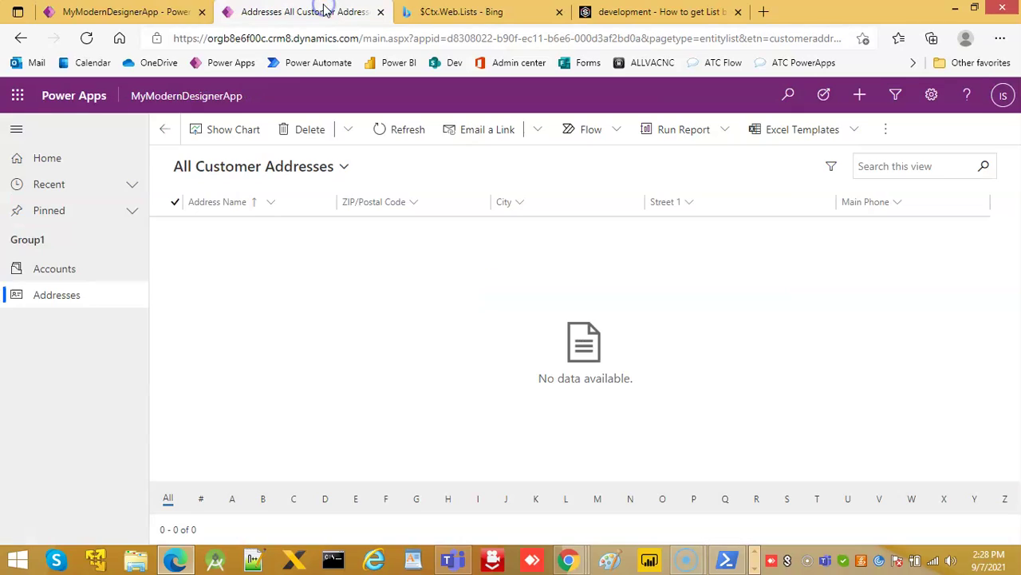
click(70, 301)
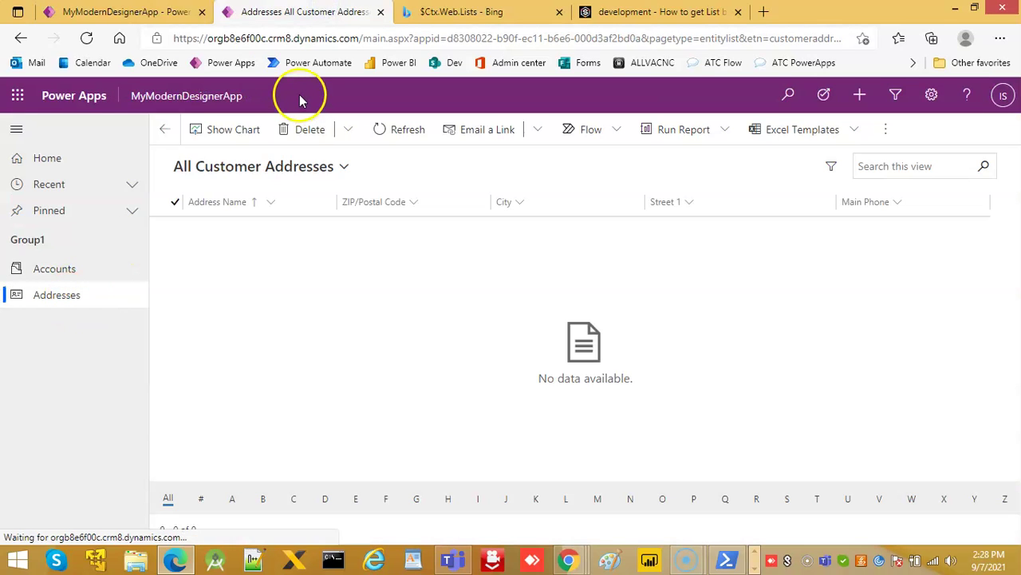
click(381, 12)
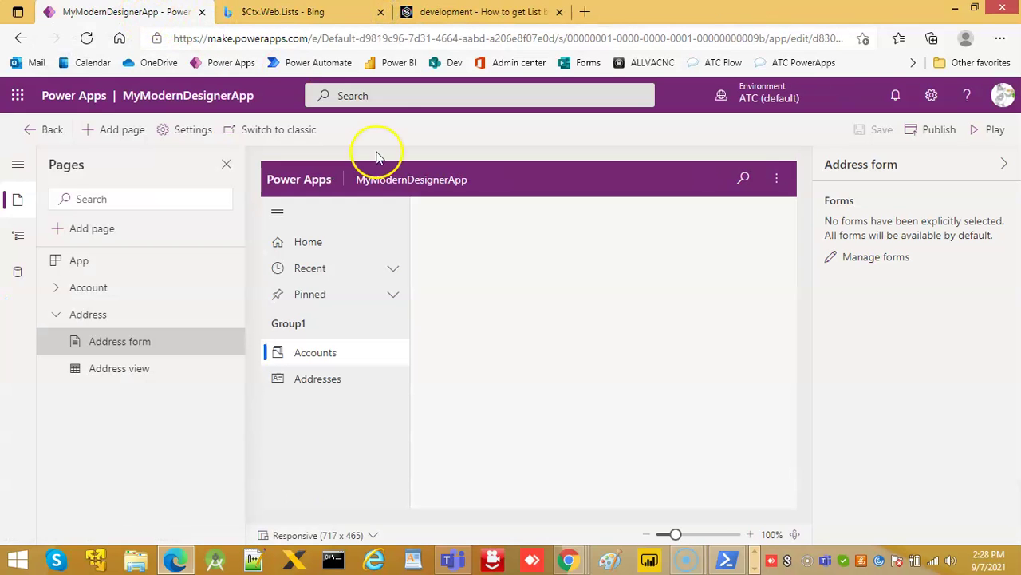
Play the republished app in a new browser tab and open its Addresses page.
click(991, 132)
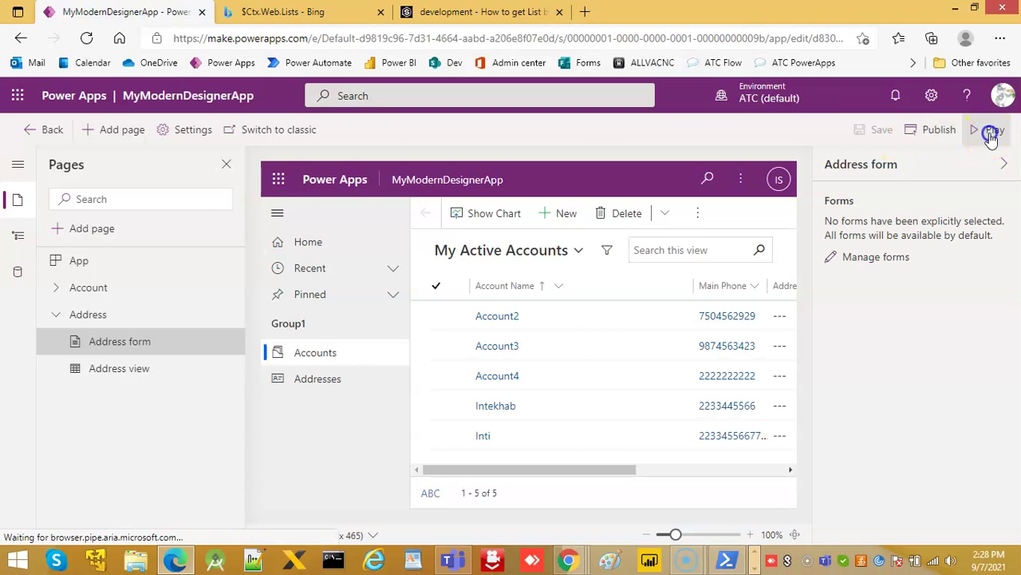
click(992, 132)
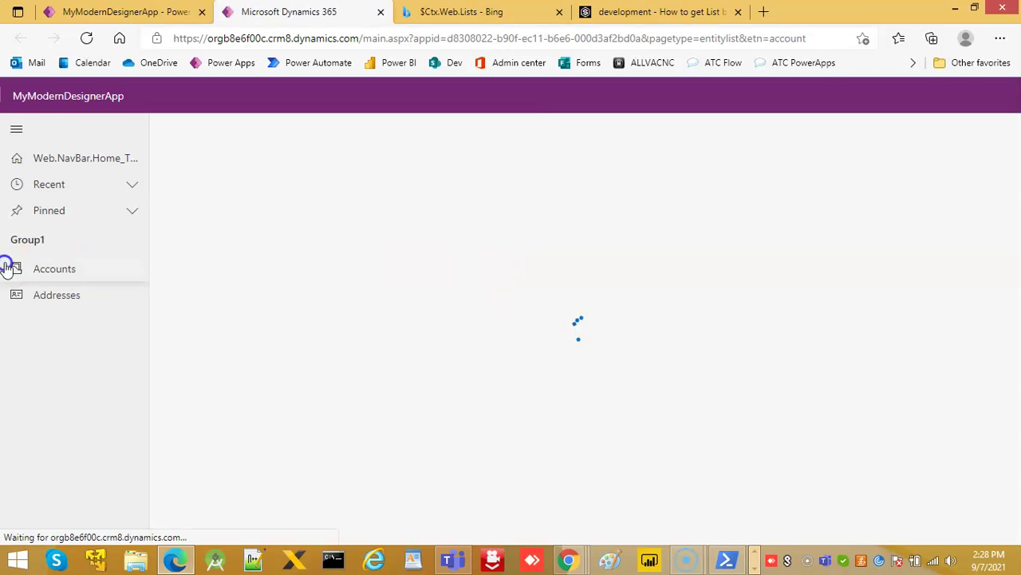
click(37, 299)
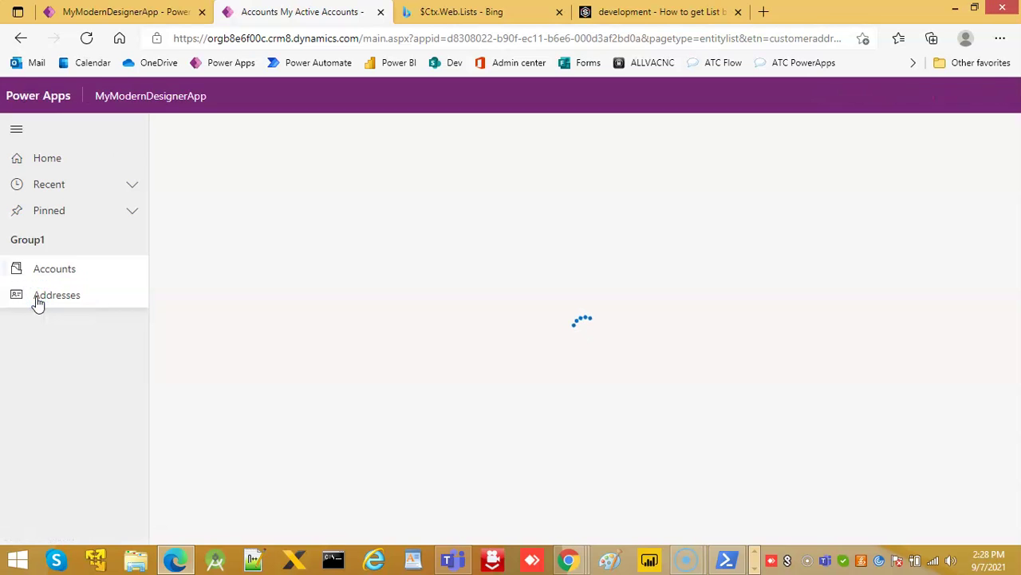
click(49, 306)
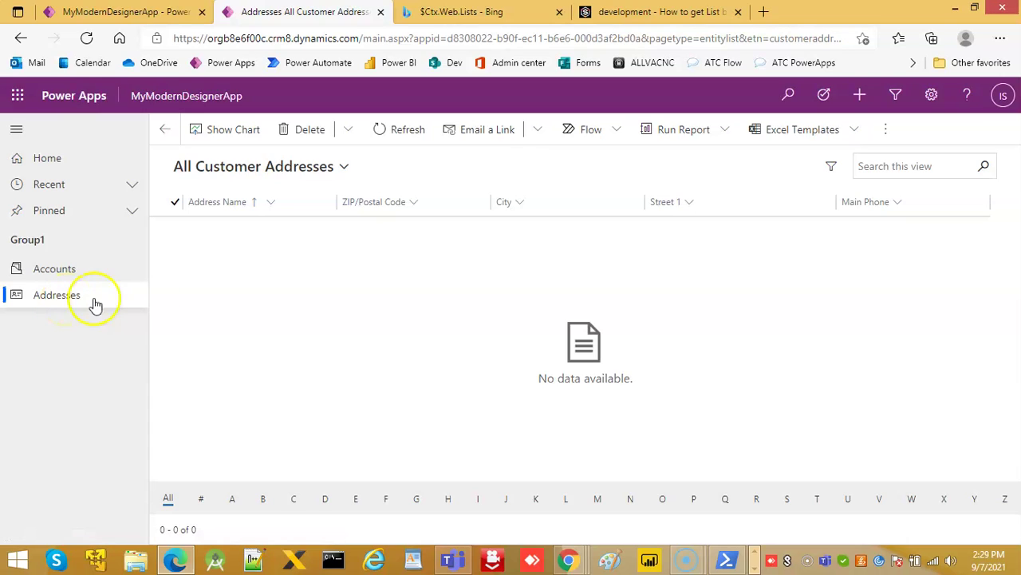
View the sort and filter options of the Address Name column, and go to the Accounts list.
click(272, 206)
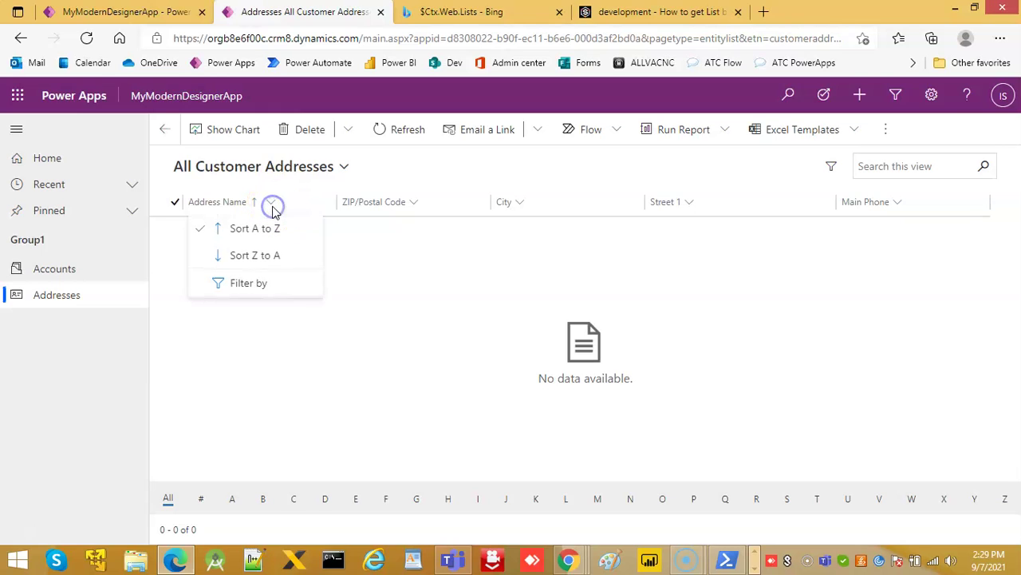
click(447, 295)
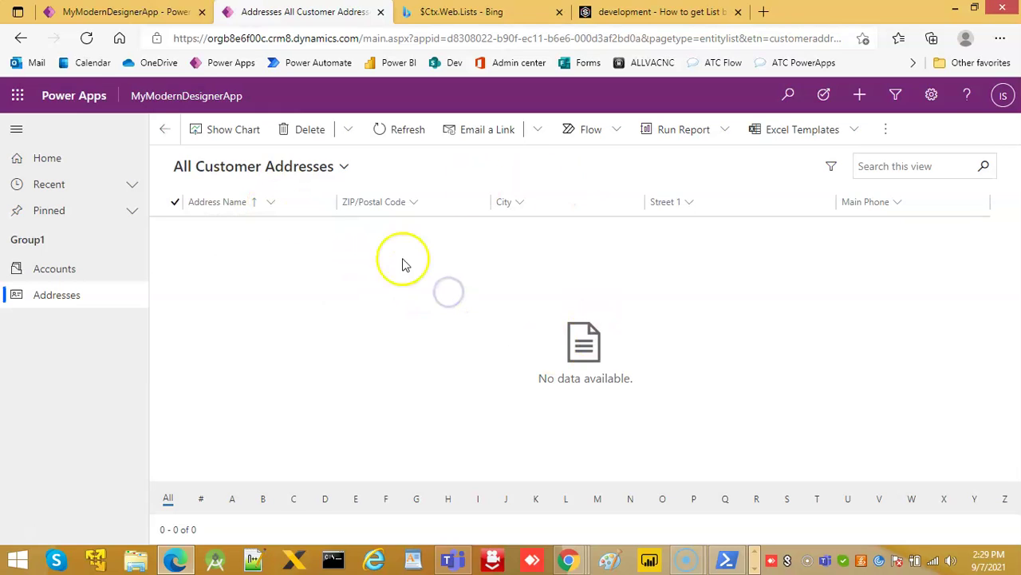
click(64, 276)
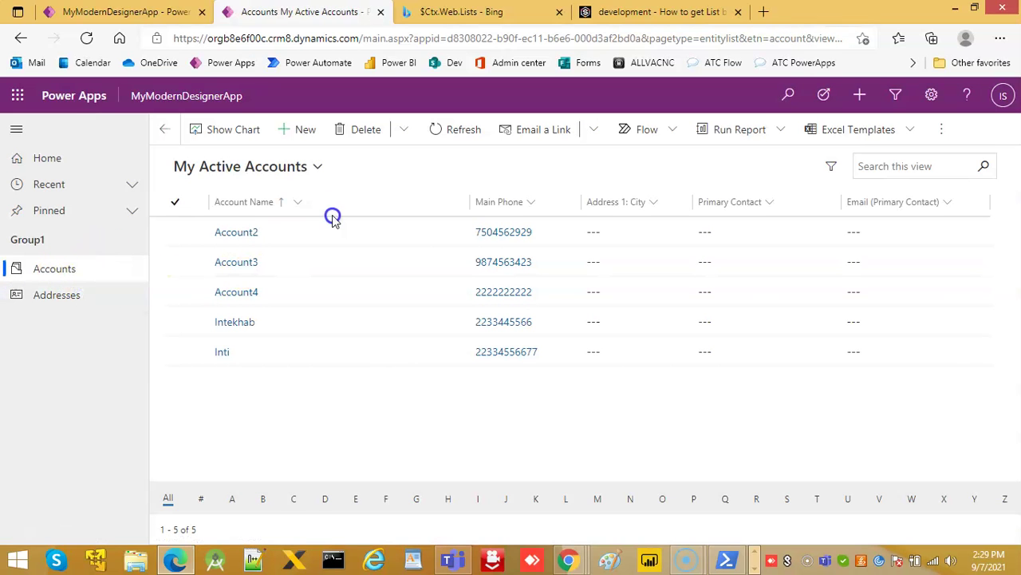
Close the running app, look through the app's components in the classic App Designer, and close the classic designer.
click(380, 12)
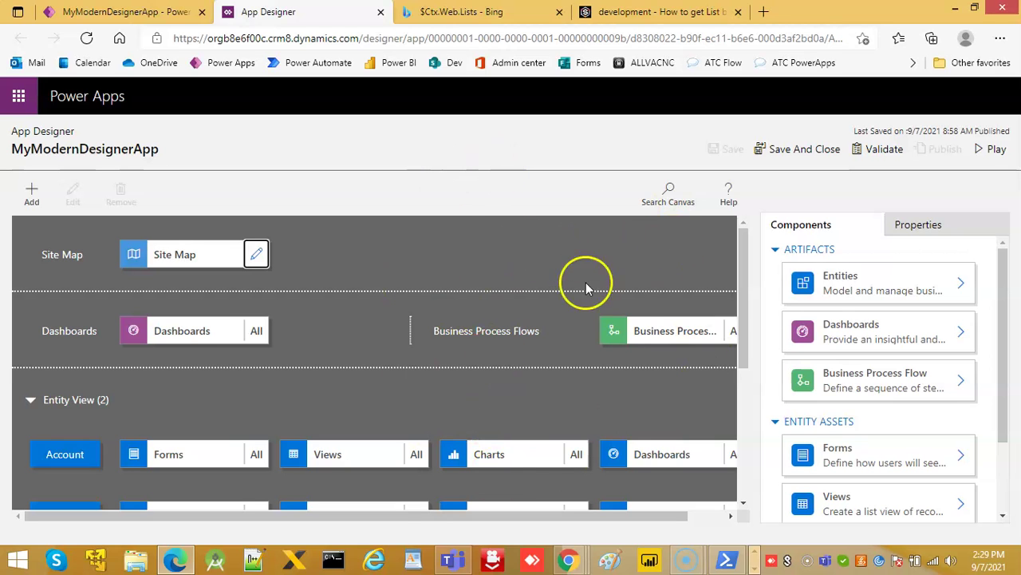
scroll(662, 312, down, 3)
scroll(502, 338, up, 3)
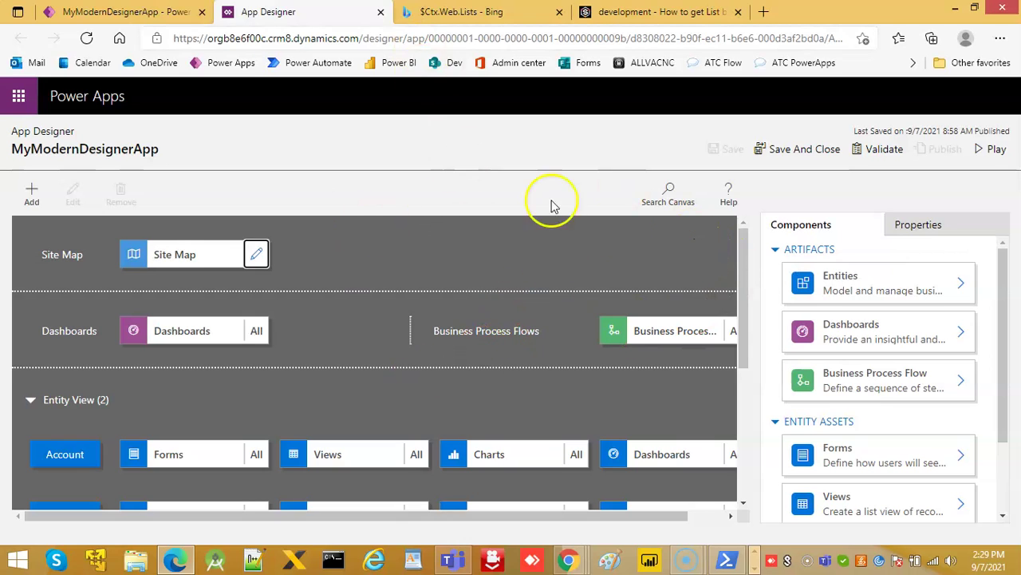
click(381, 11)
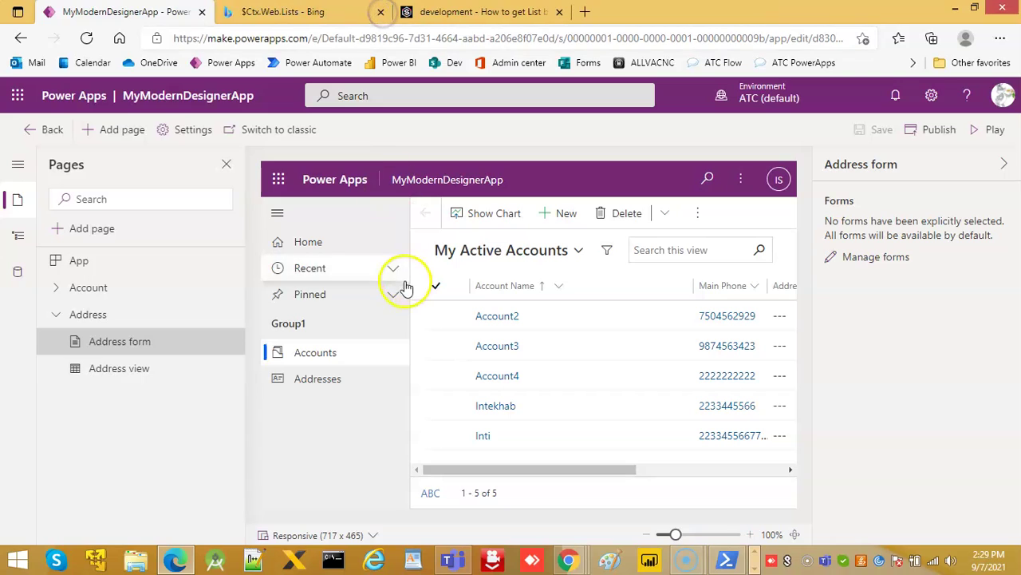